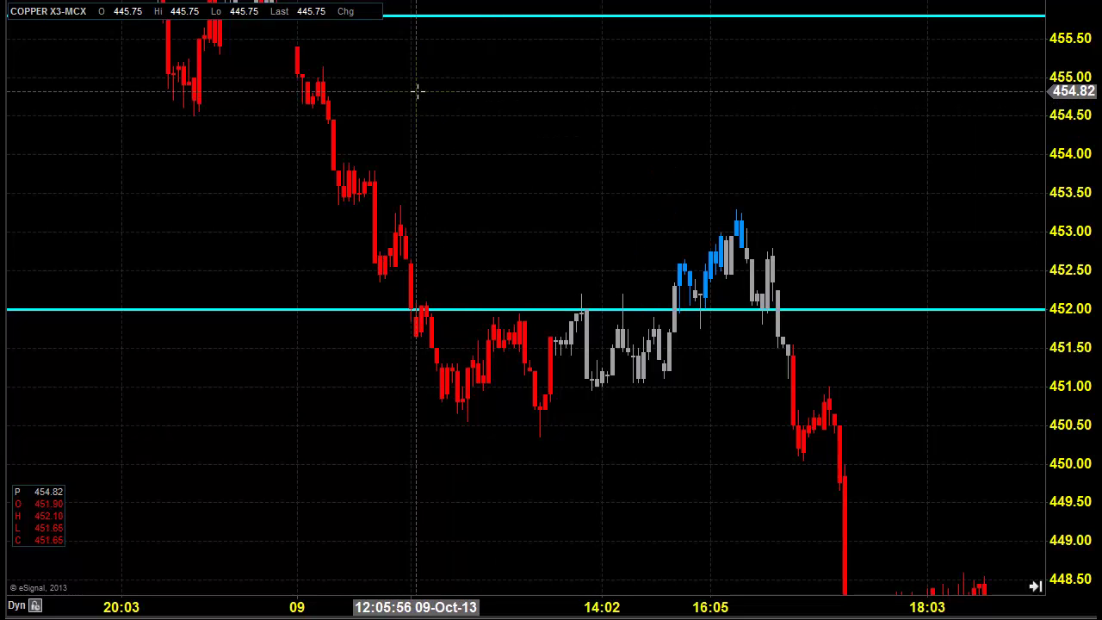
Examine the 8 October copper price action around the 455.80 level line.
drag(418, 91, 617, 273)
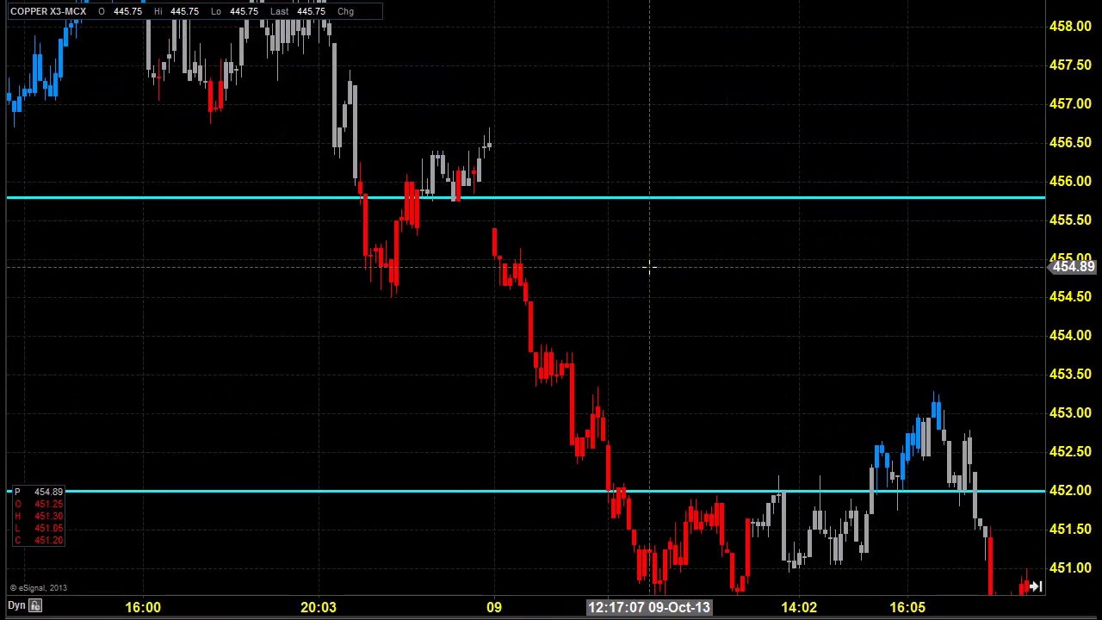
drag(241, 264, 590, 253)
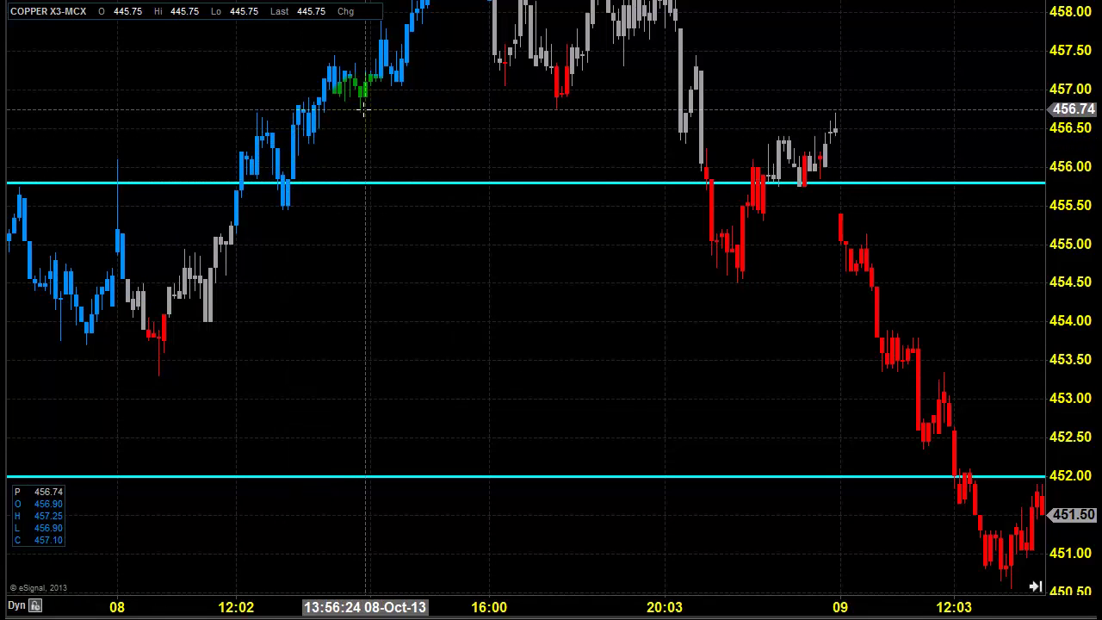
drag(361, 91, 332, 297)
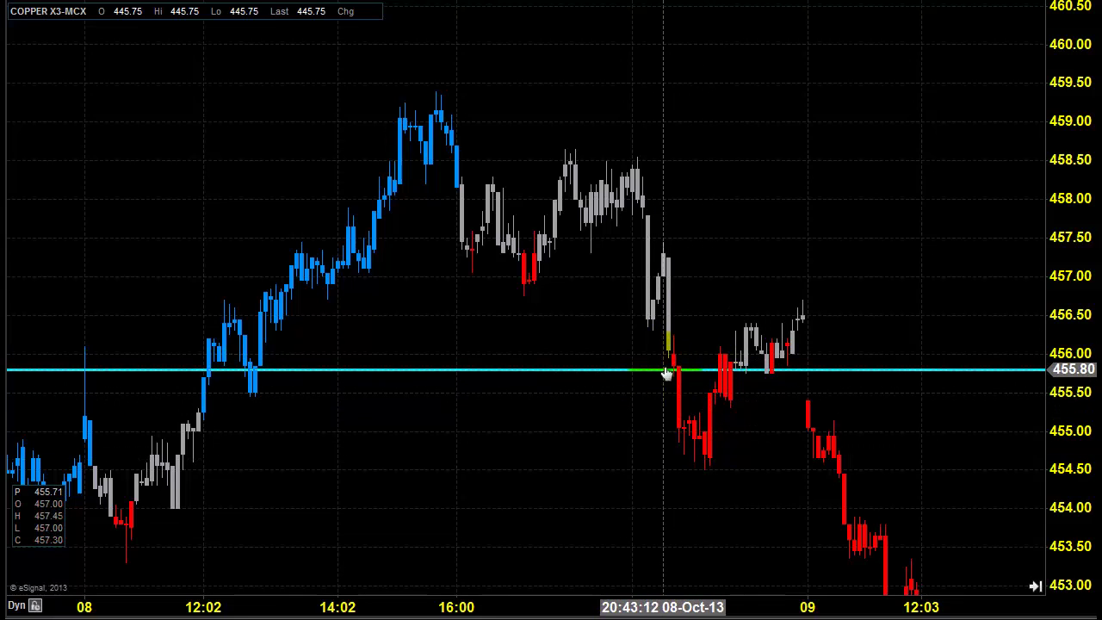
drag(664, 371, 699, 367)
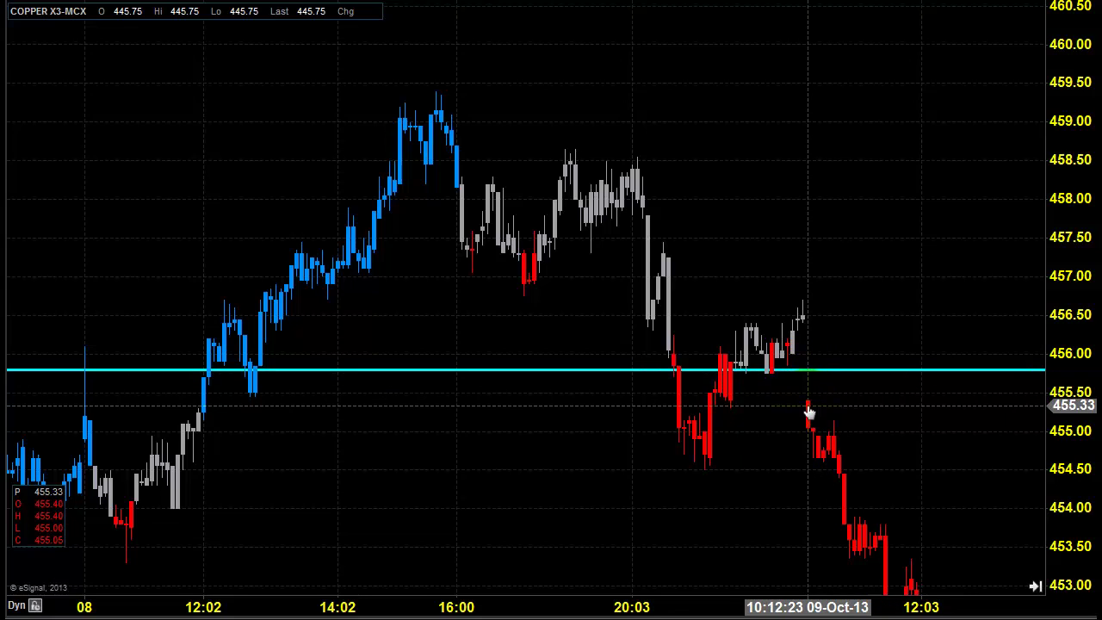
Follow the 9 October copper price action from the 455.80 line through 452.00 to the 446.00 line.
drag(904, 491, 897, 295)
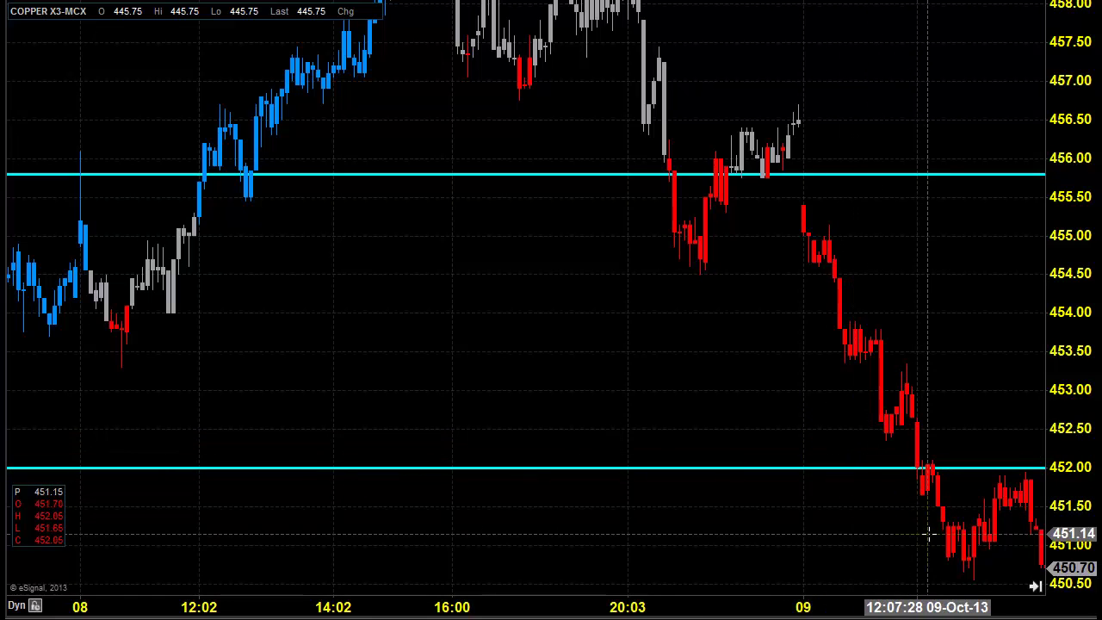
drag(930, 531, 811, 386)
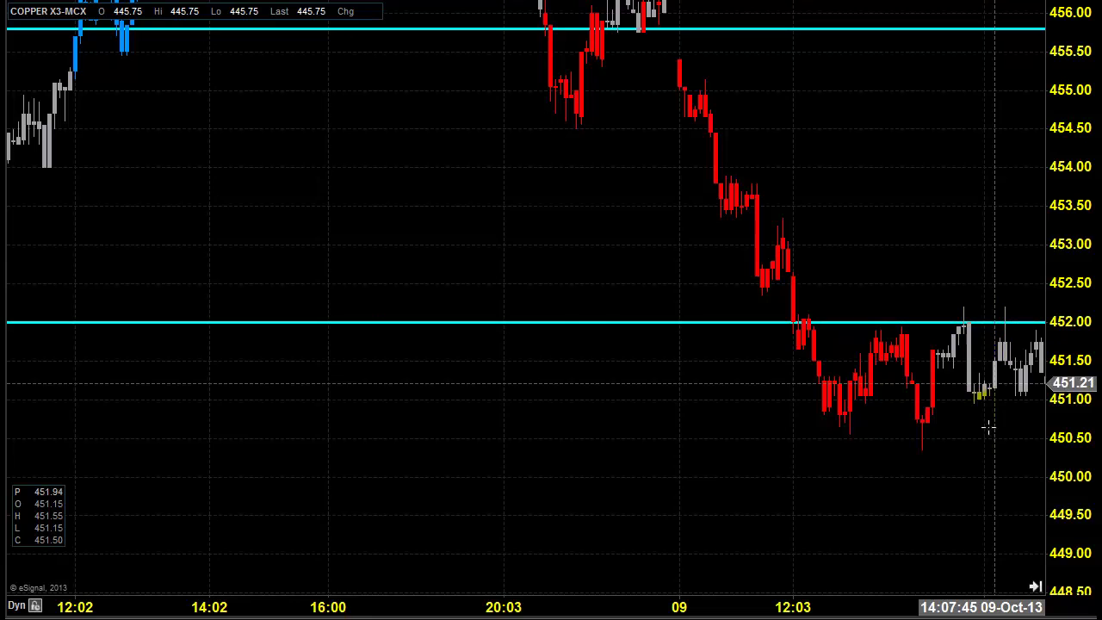
drag(961, 470, 856, 448)
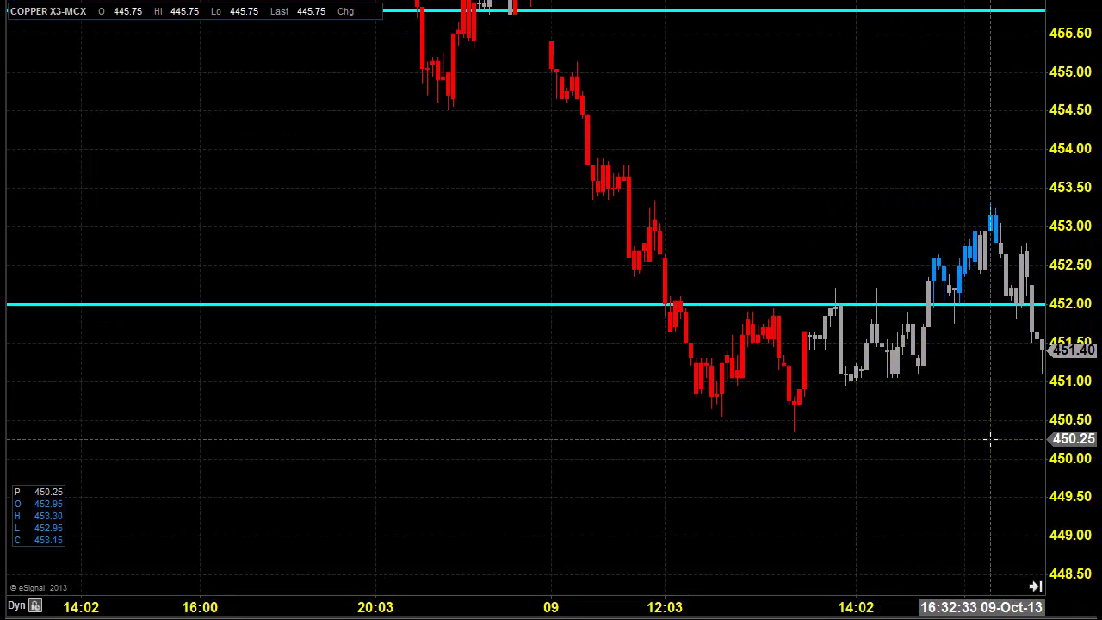
drag(989, 439, 889, 423)
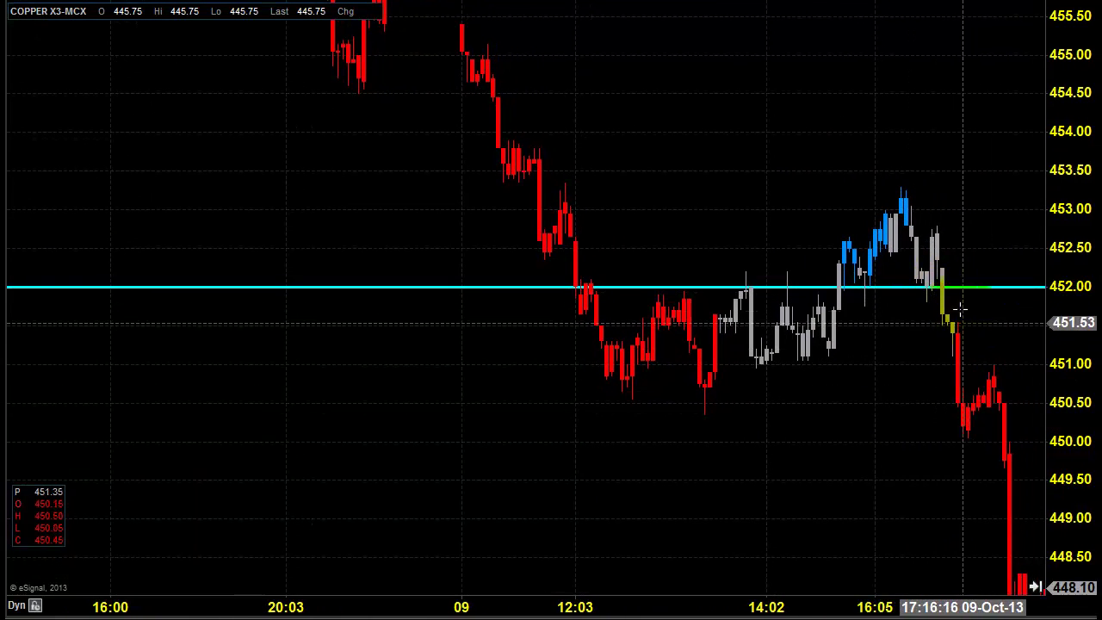
drag(927, 501, 852, 310)
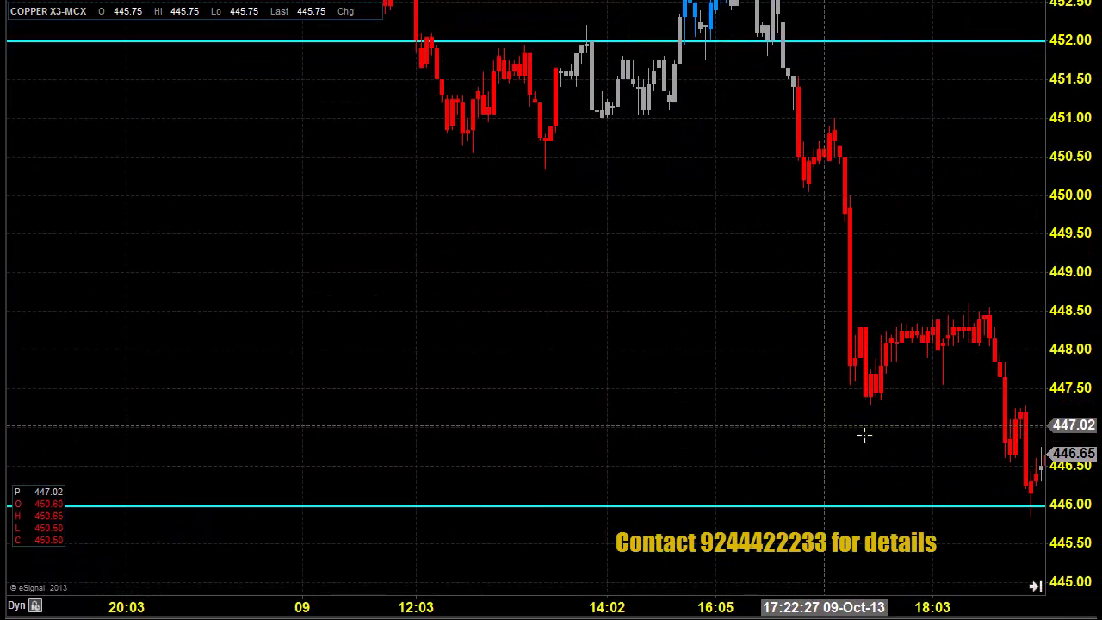
drag(971, 479, 981, 472)
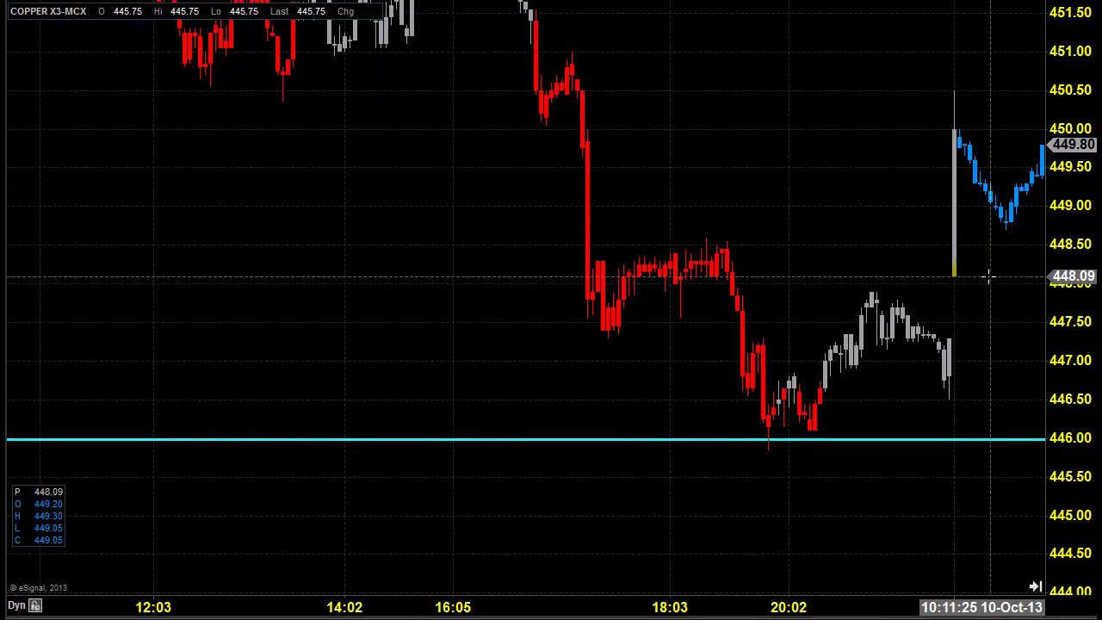
Examine the 10 October copper session against the 452.00, 446.00 and 442.00 level lines.
drag(991, 284, 926, 422)
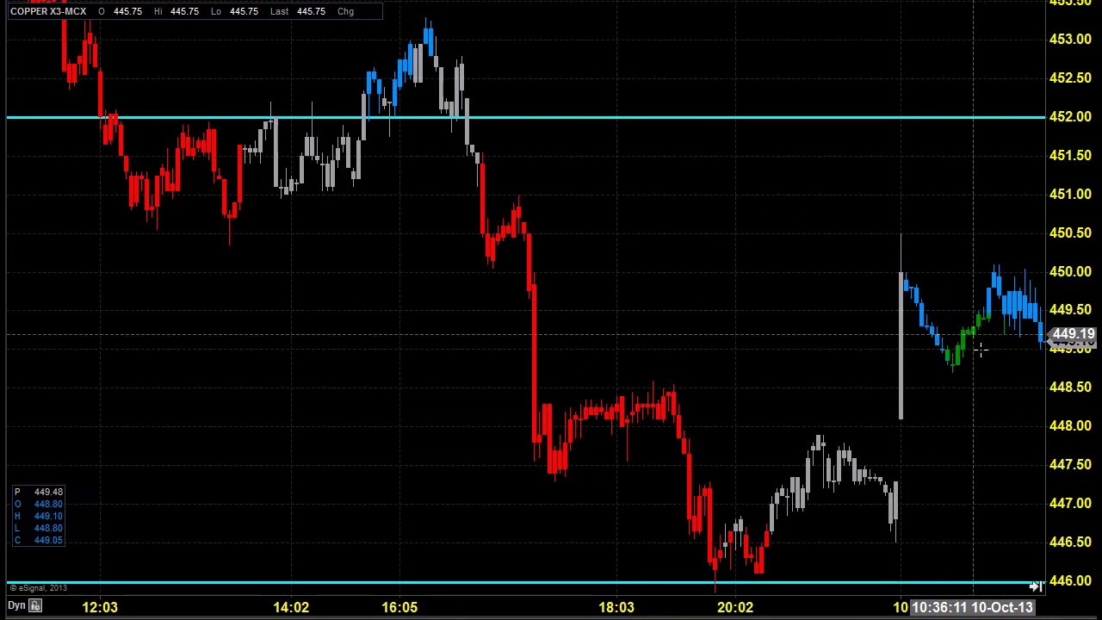
drag(1014, 125, 990, 124)
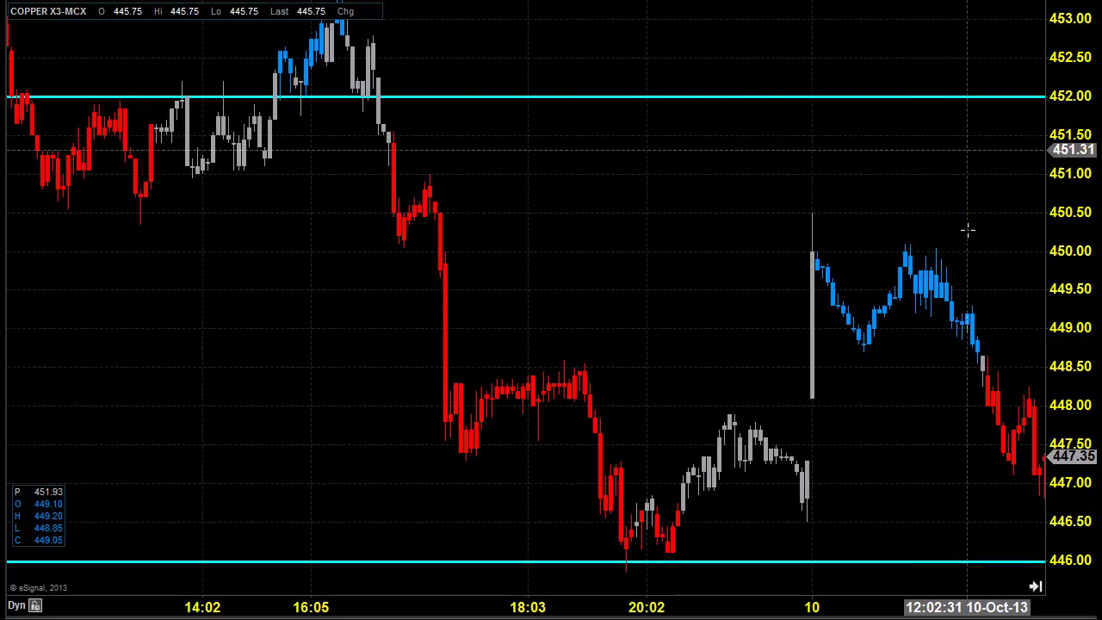
drag(959, 448, 831, 321)
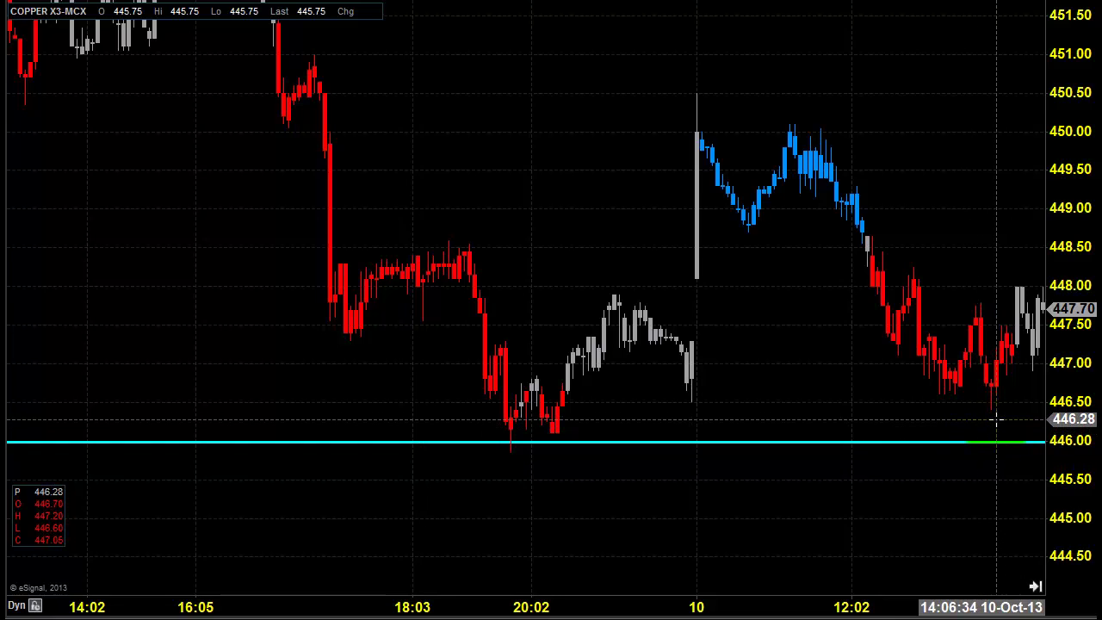
drag(1010, 425, 894, 394)
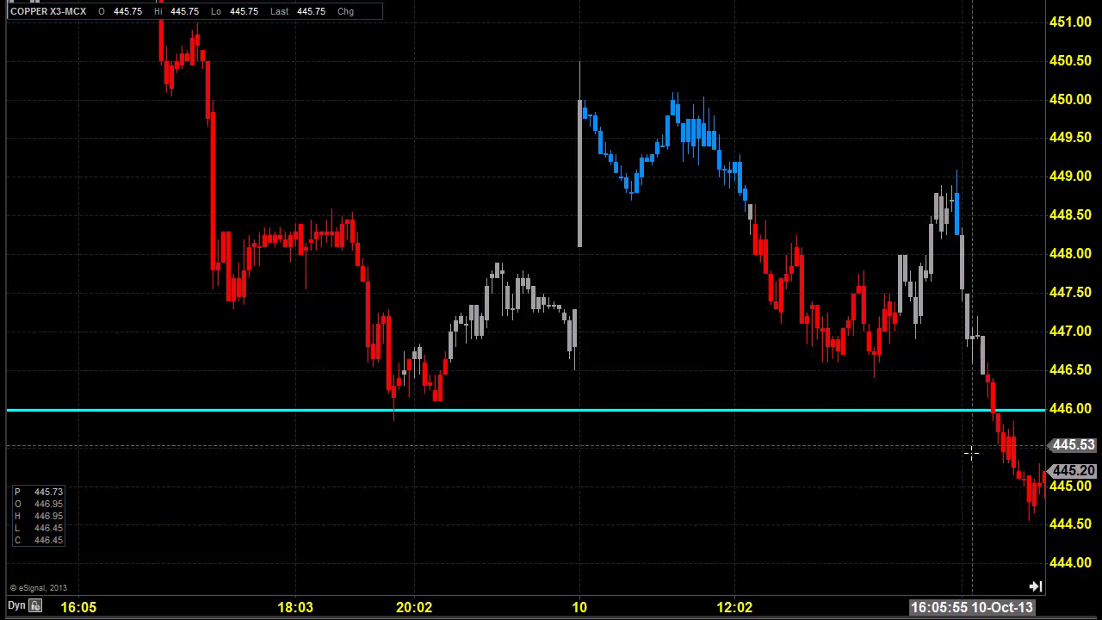
drag(971, 451, 959, 288)
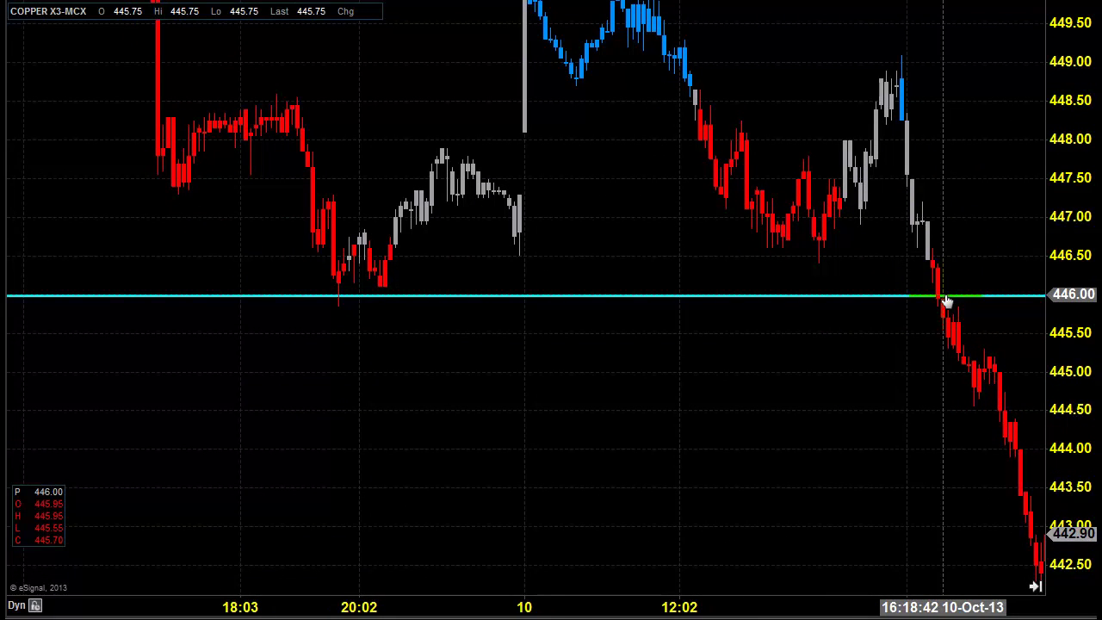
drag(972, 480, 946, 369)
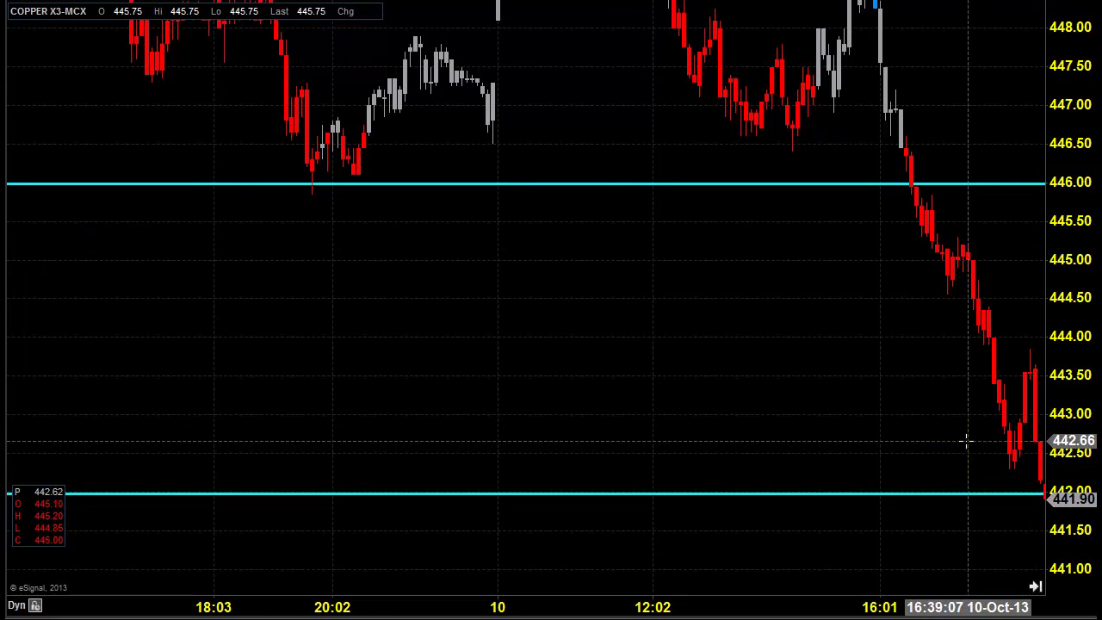
drag(967, 440, 886, 399)
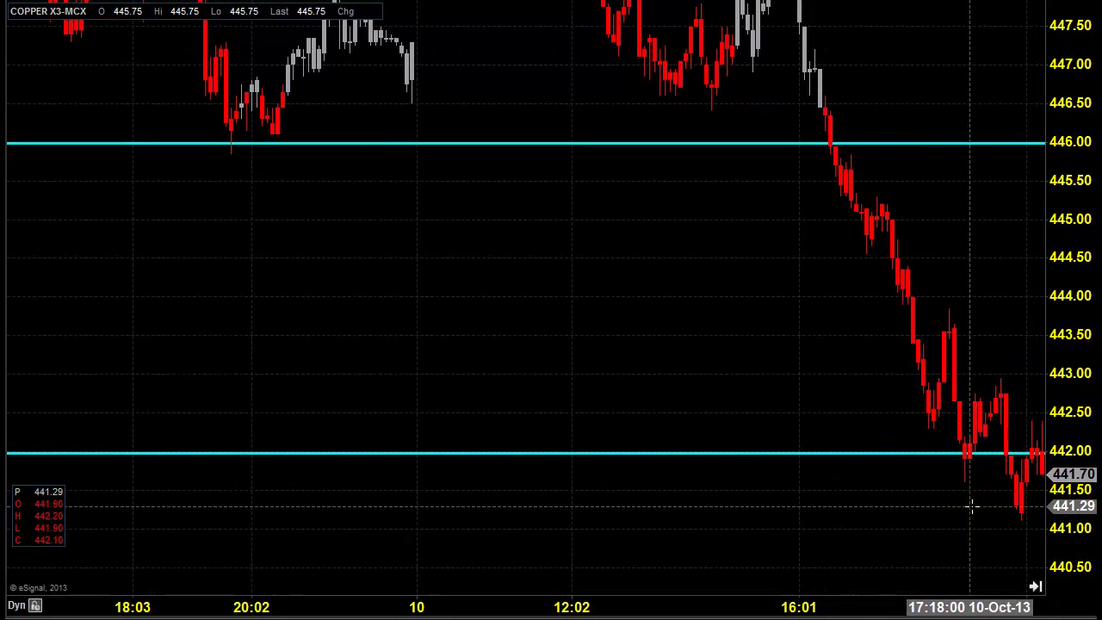
drag(973, 504, 918, 496)
drag(961, 537, 928, 434)
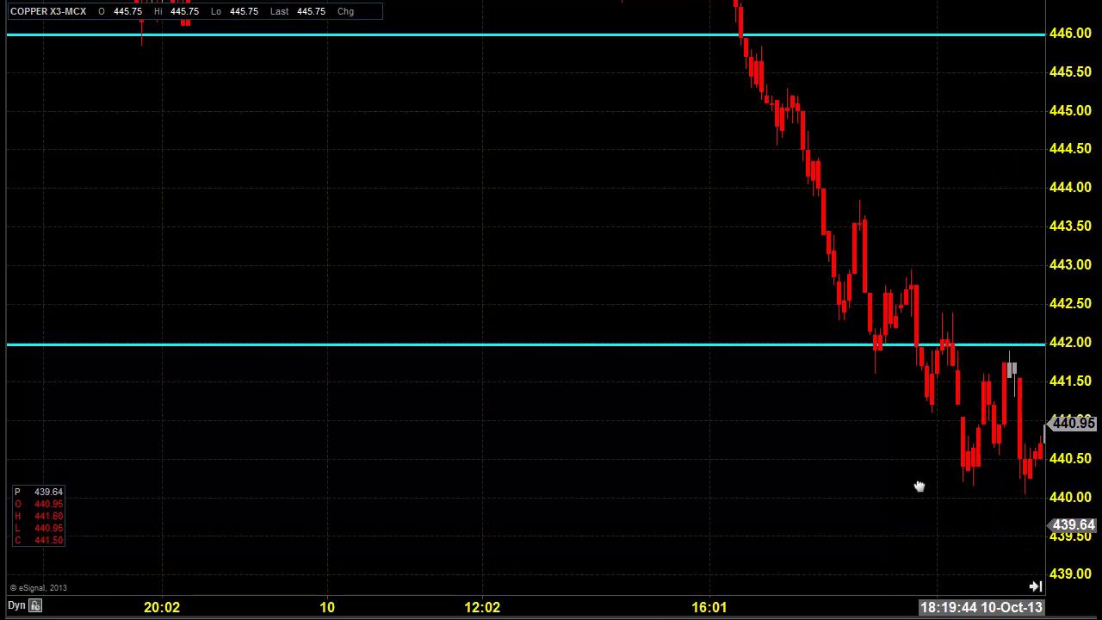
drag(918, 484, 951, 467)
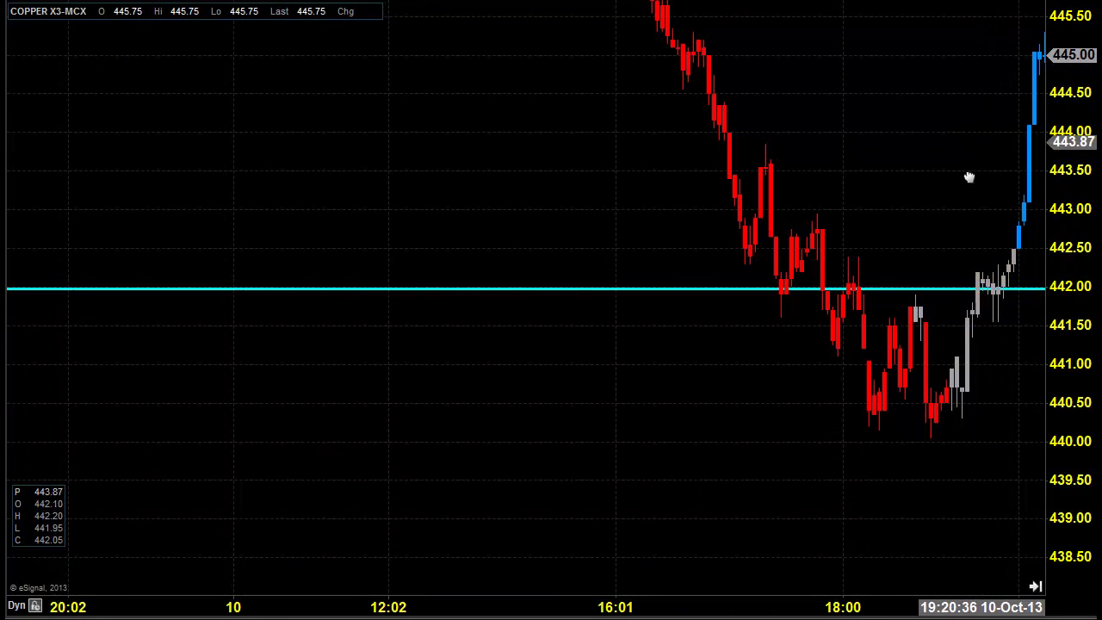
Follow the copper price action from the evening of 10 October through the end of 11 October around the 442.00 and 446.00 lines.
drag(902, 178, 853, 270)
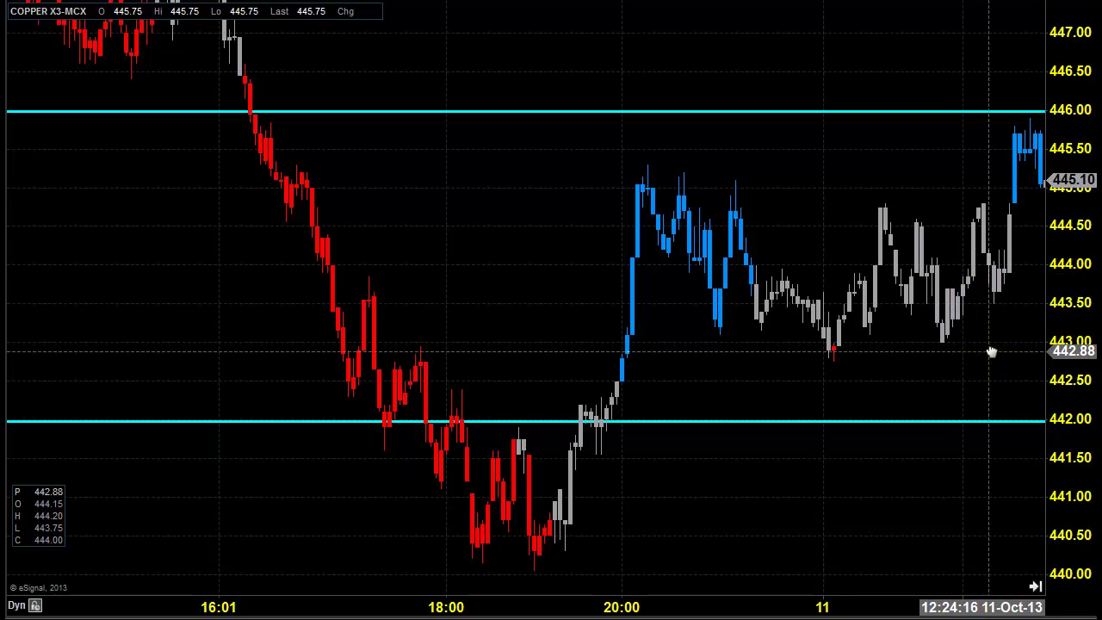
drag(990, 351, 929, 350)
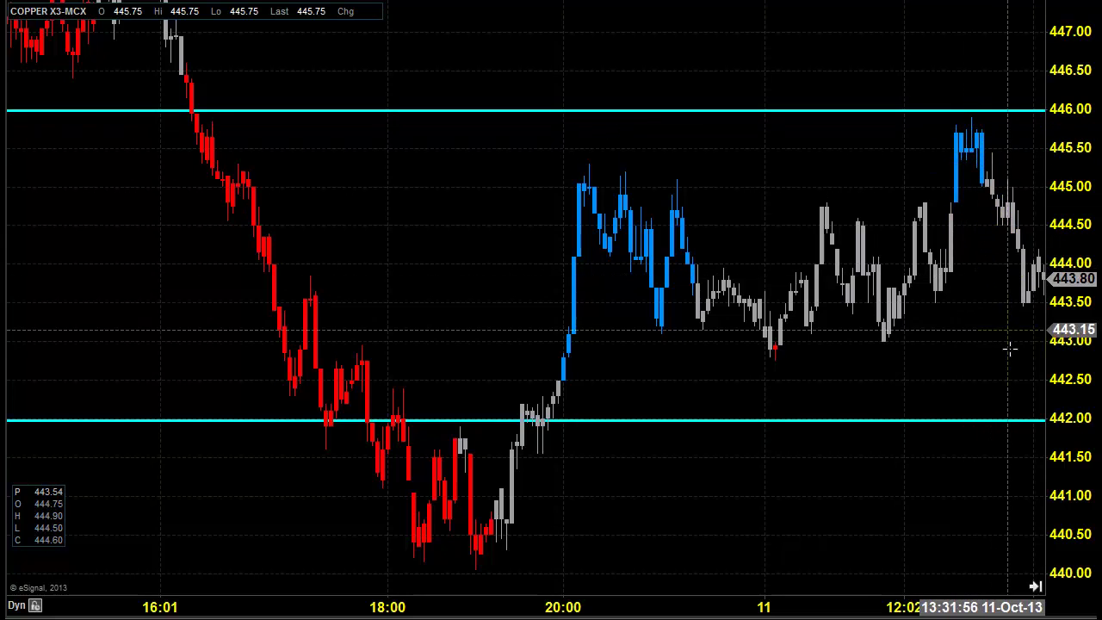
drag(978, 335, 909, 319)
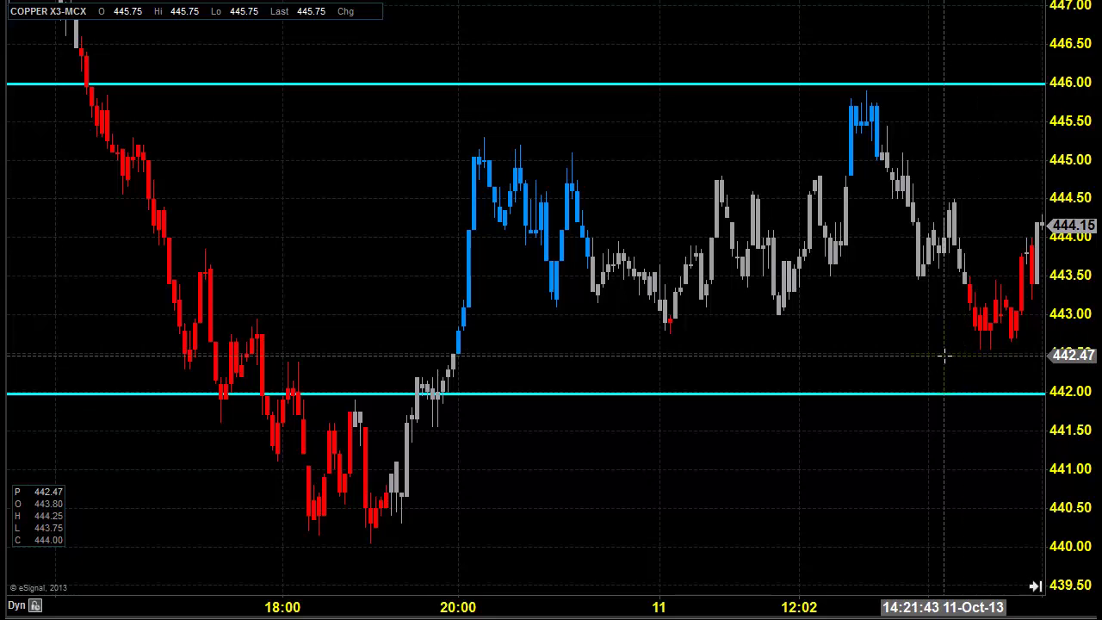
scroll(944, 356, down, 5)
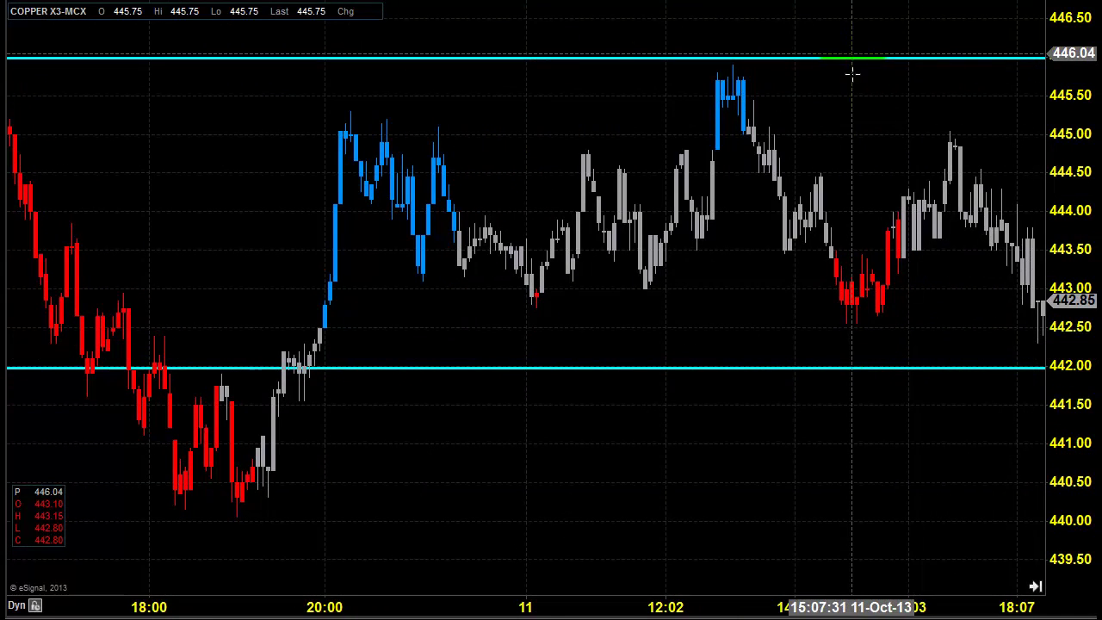
drag(958, 319, 848, 307)
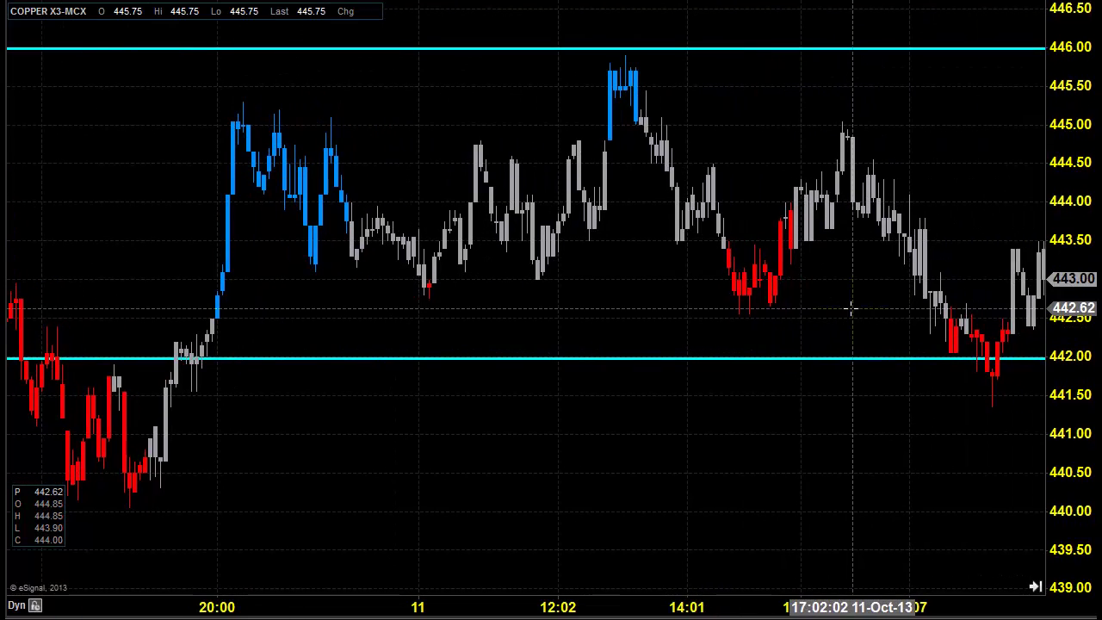
drag(977, 193, 834, 192)
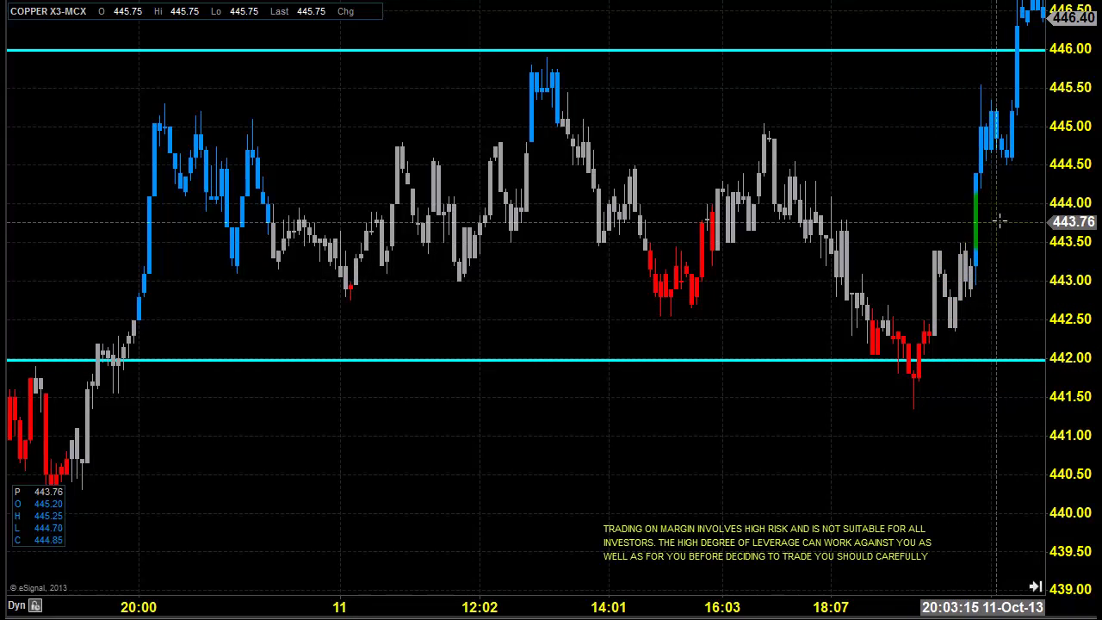
scroll(983, 232, down, 3)
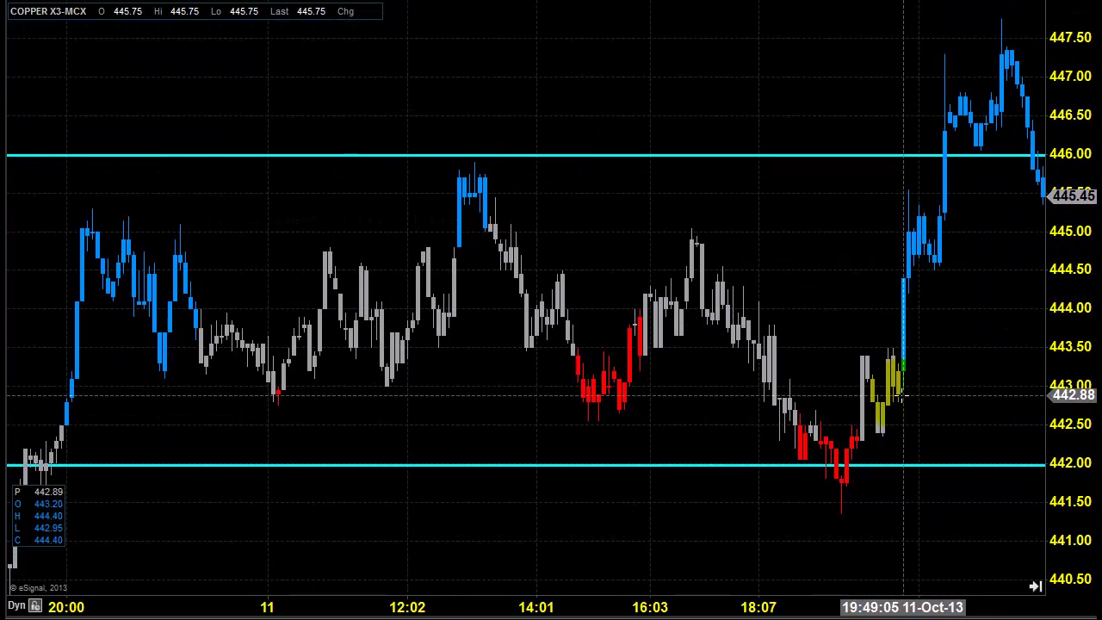
scroll(976, 227, down, 3)
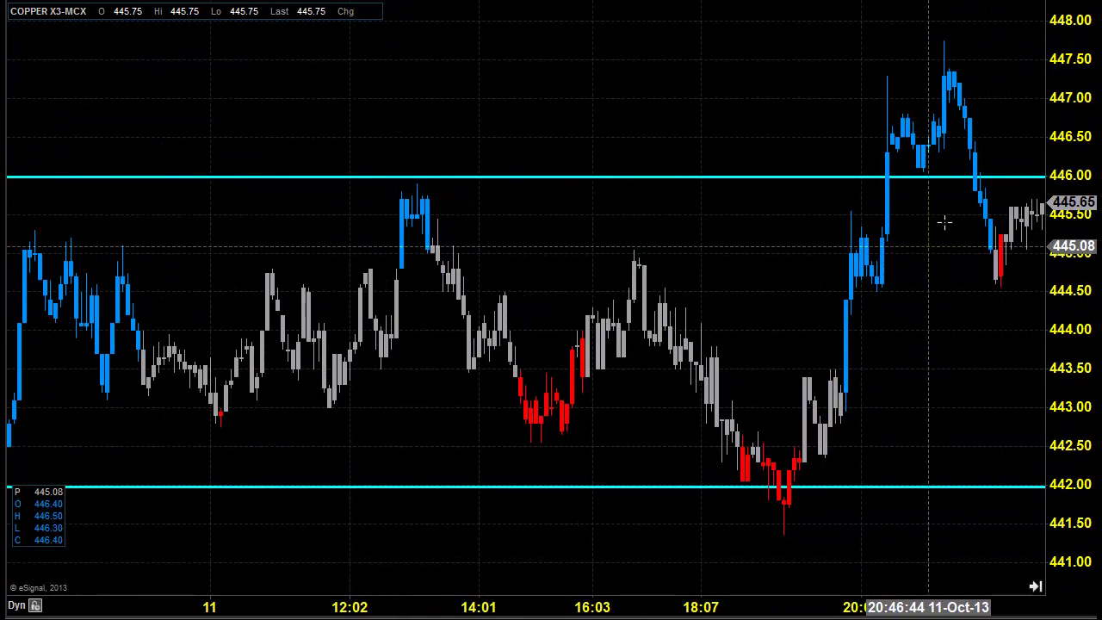
scroll(986, 301, down, 3)
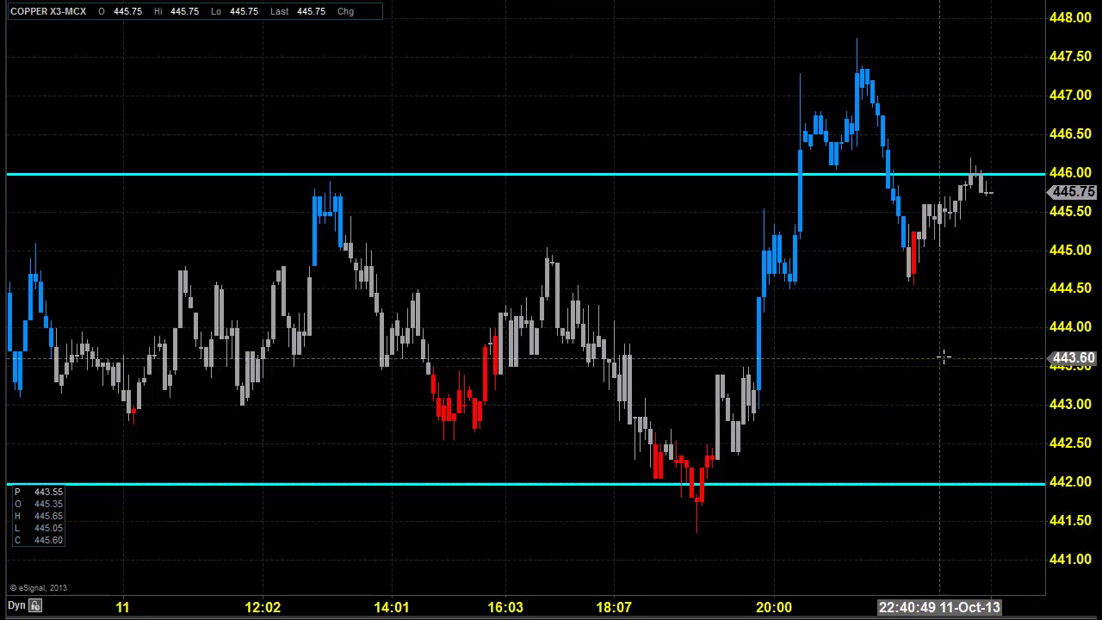
drag(1013, 356, 879, 356)
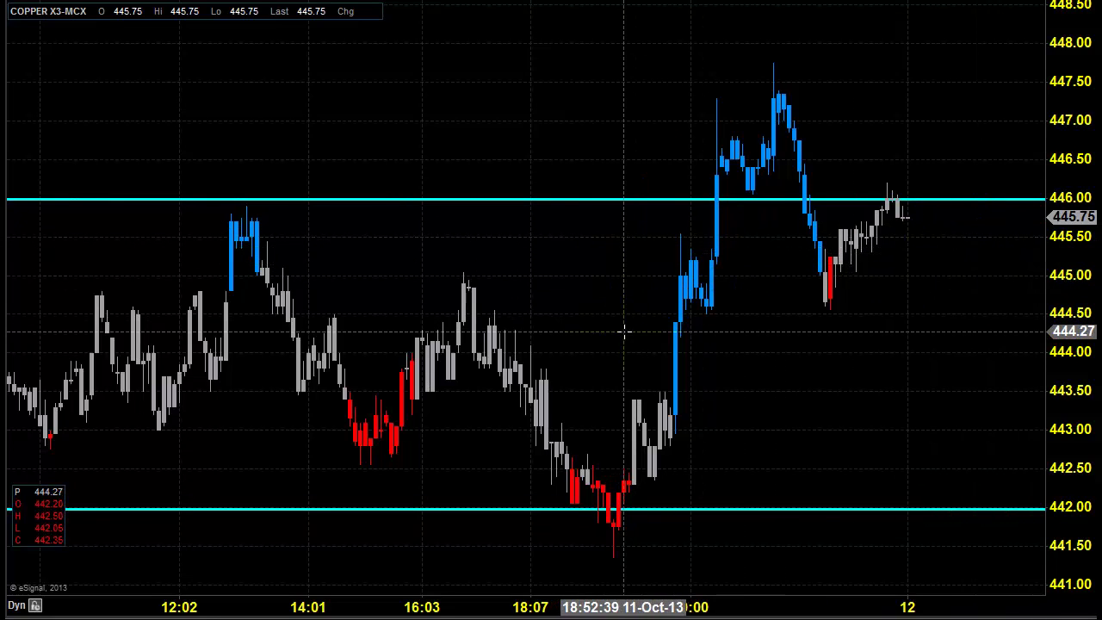
Review the 11 October copper session again between 442.00 and 446.00, and examine the range above it up to the 452.00 line.
drag(625, 327, 687, 228)
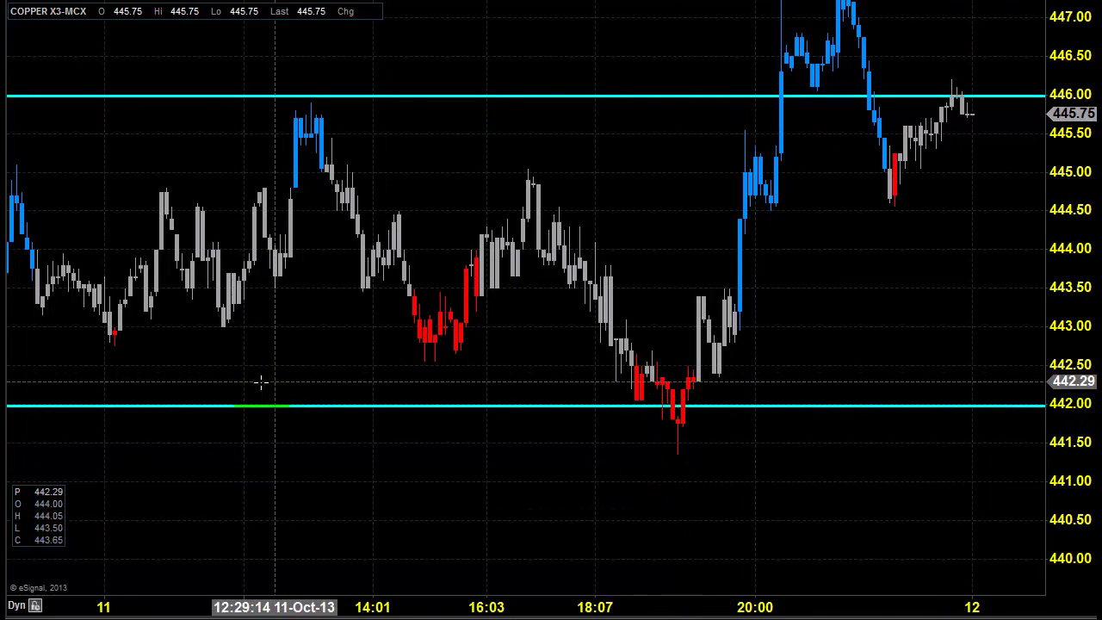
drag(228, 367, 669, 335)
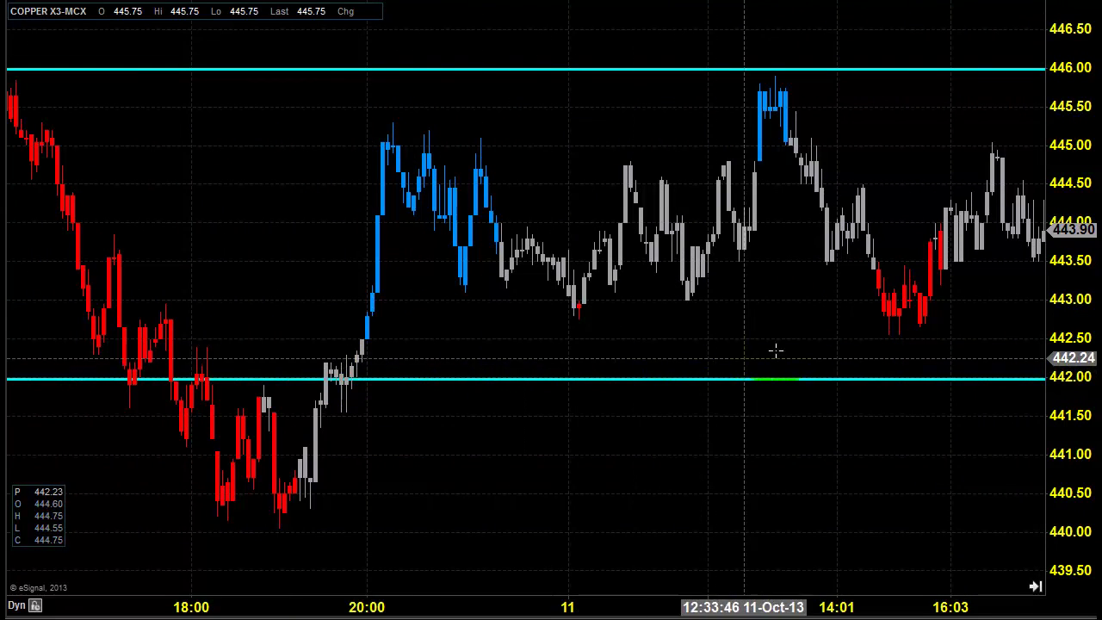
drag(959, 342, 723, 322)
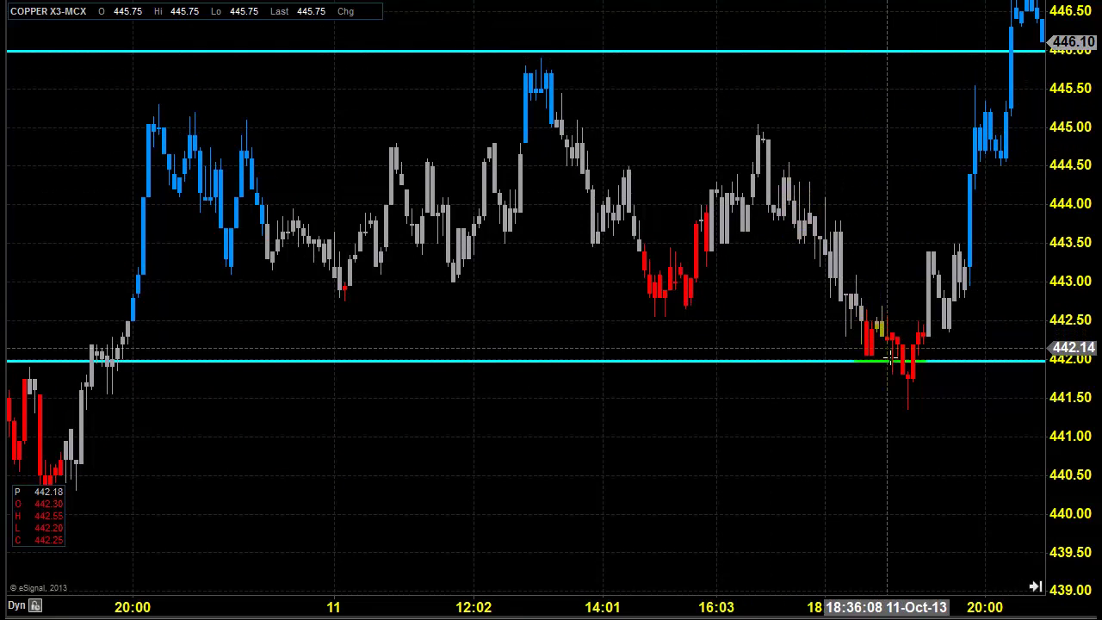
drag(860, 184, 726, 214)
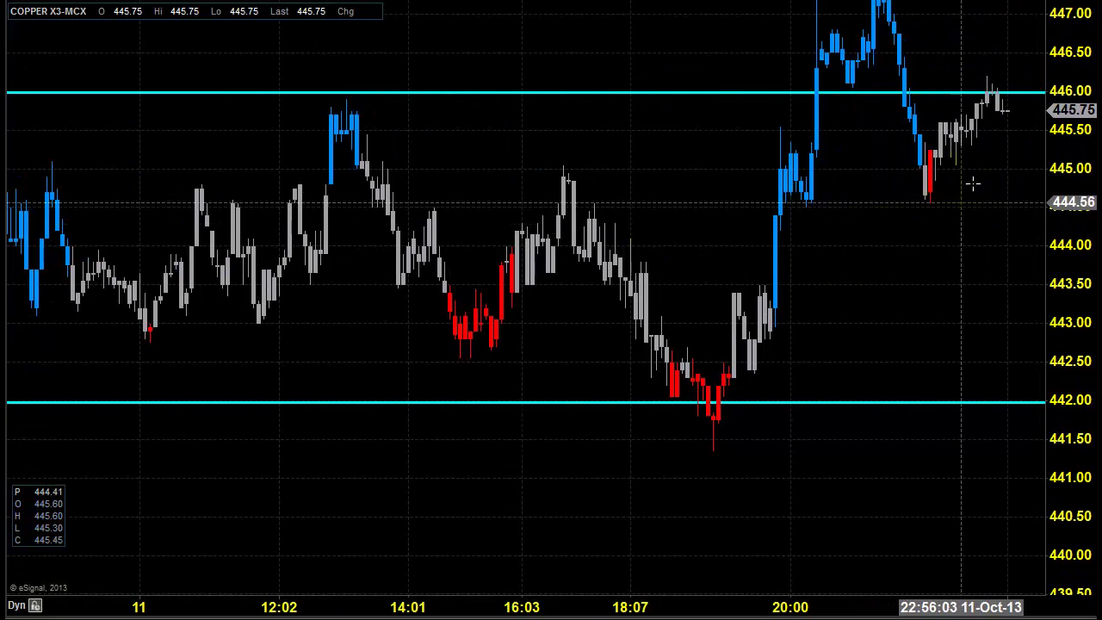
drag(994, 222, 858, 438)
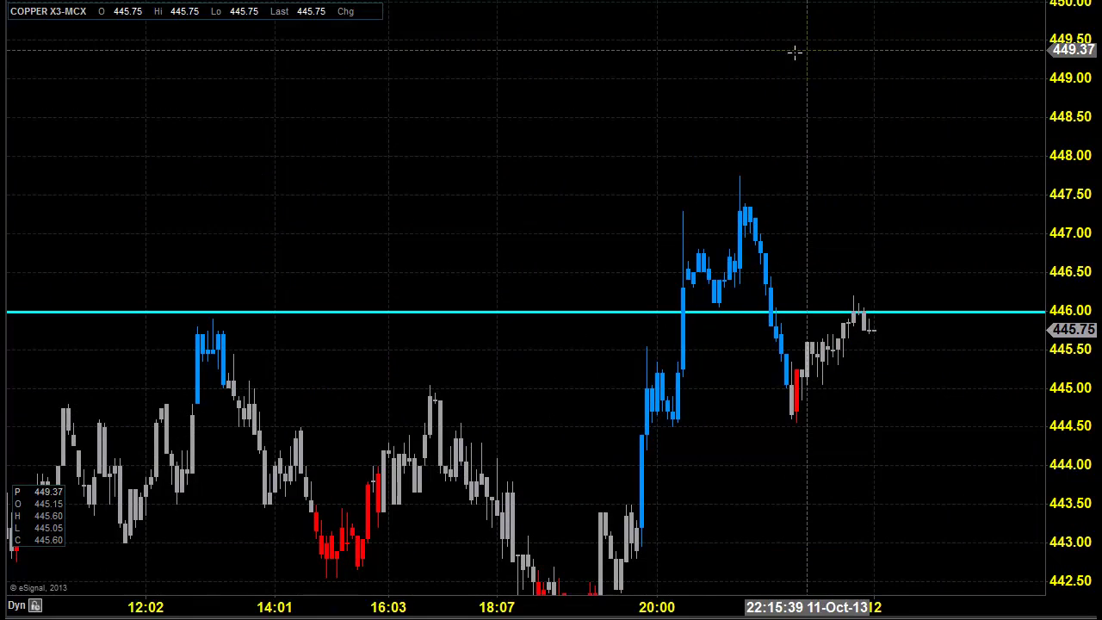
drag(787, 105, 790, 305)
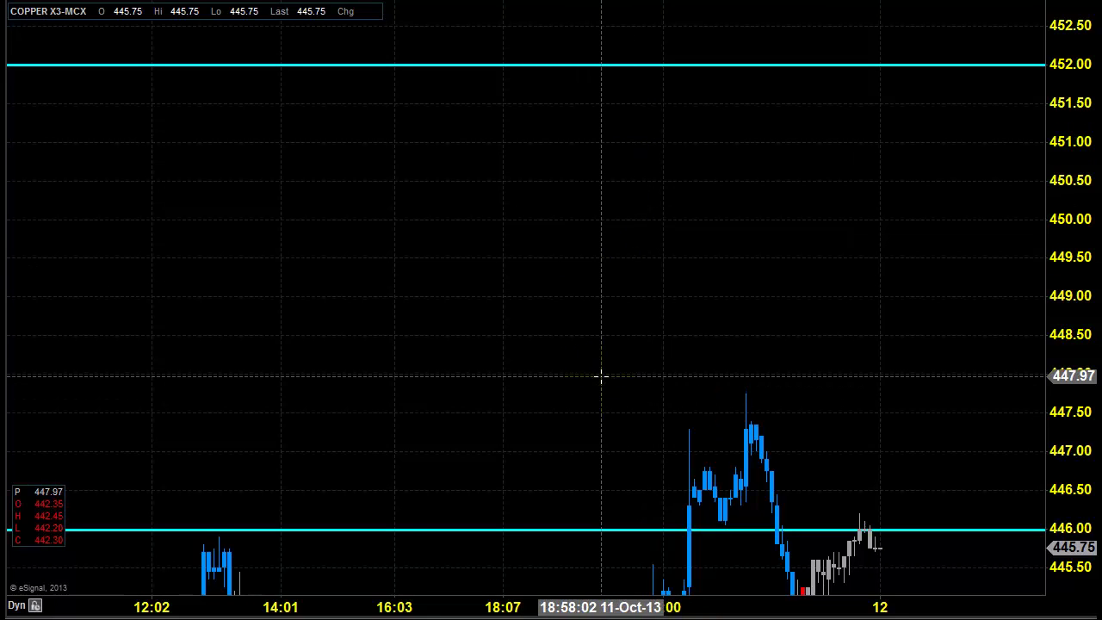
Trace the copper price action back from 11 October through 10 October to the 9 October session around the 452.00 line.
scroll(742, 86, down, 5)
drag(787, 443, 913, 340)
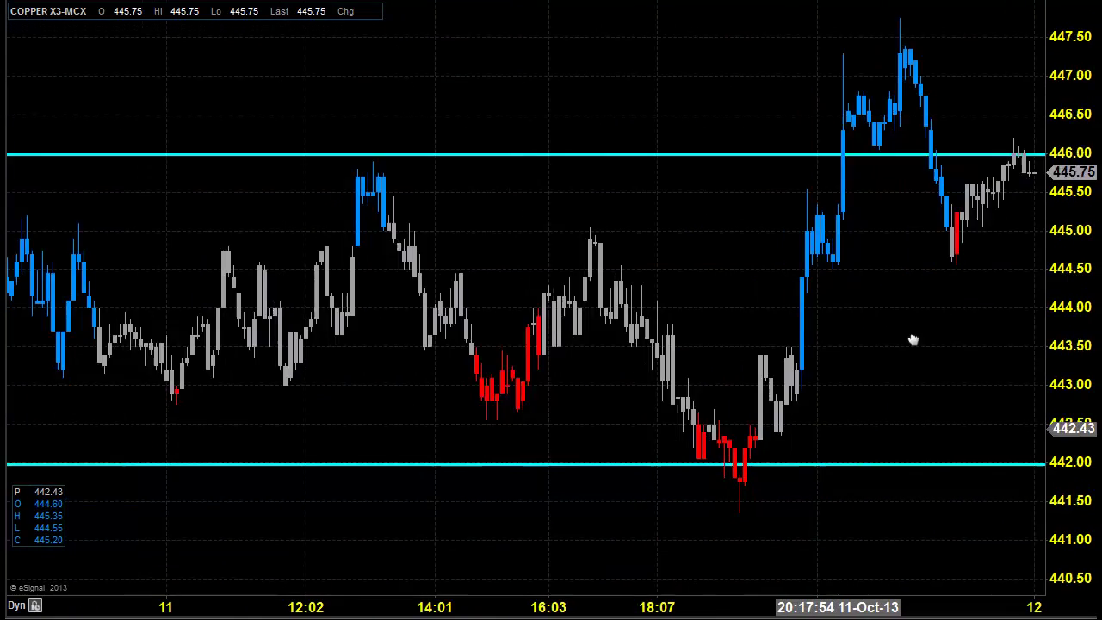
scroll(912, 340, up, 10)
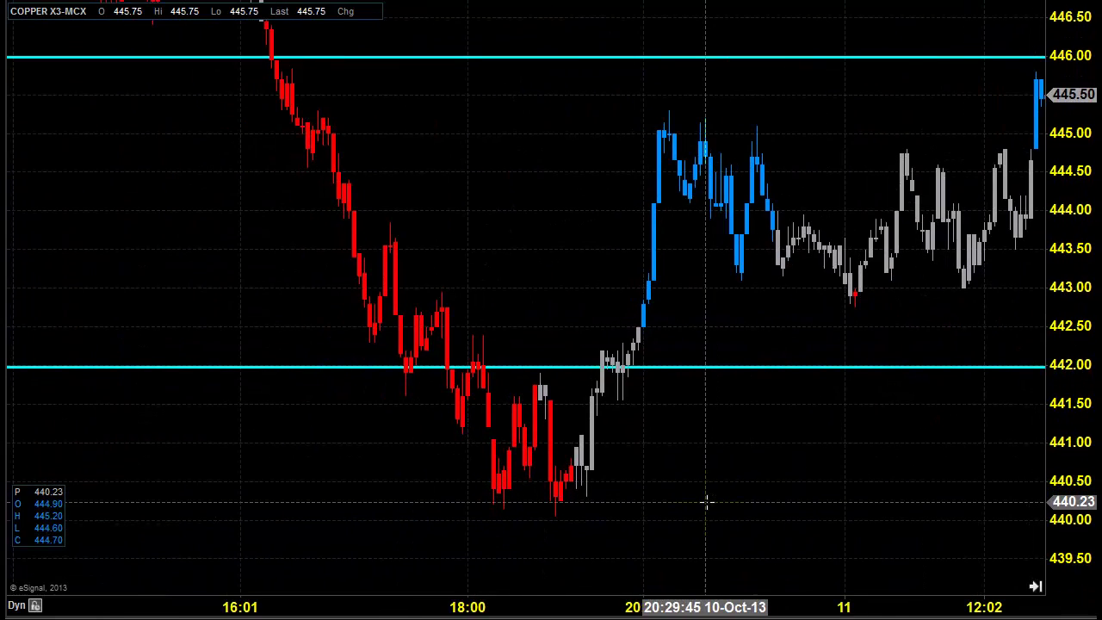
drag(484, 178, 488, 109)
drag(558, 170, 777, 344)
drag(413, 71, 891, 292)
drag(310, 198, 919, 177)
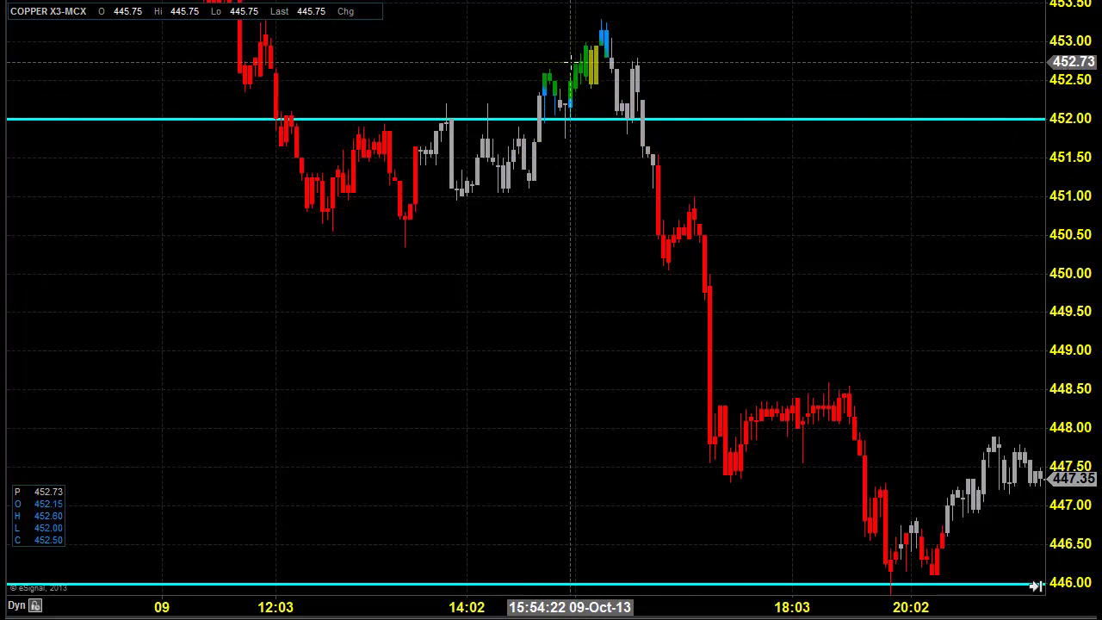
Follow the copper price action forward from 9 October to the end of 11 October, including the range up to the 452.00 line.
scroll(984, 312, down, 5)
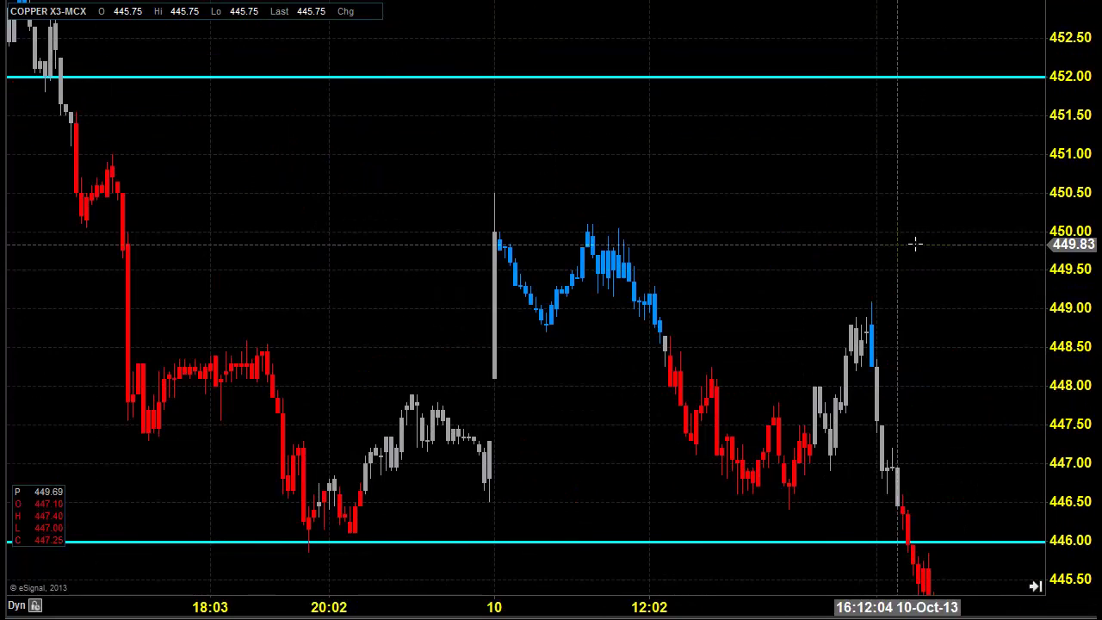
scroll(1013, 327, down, 6)
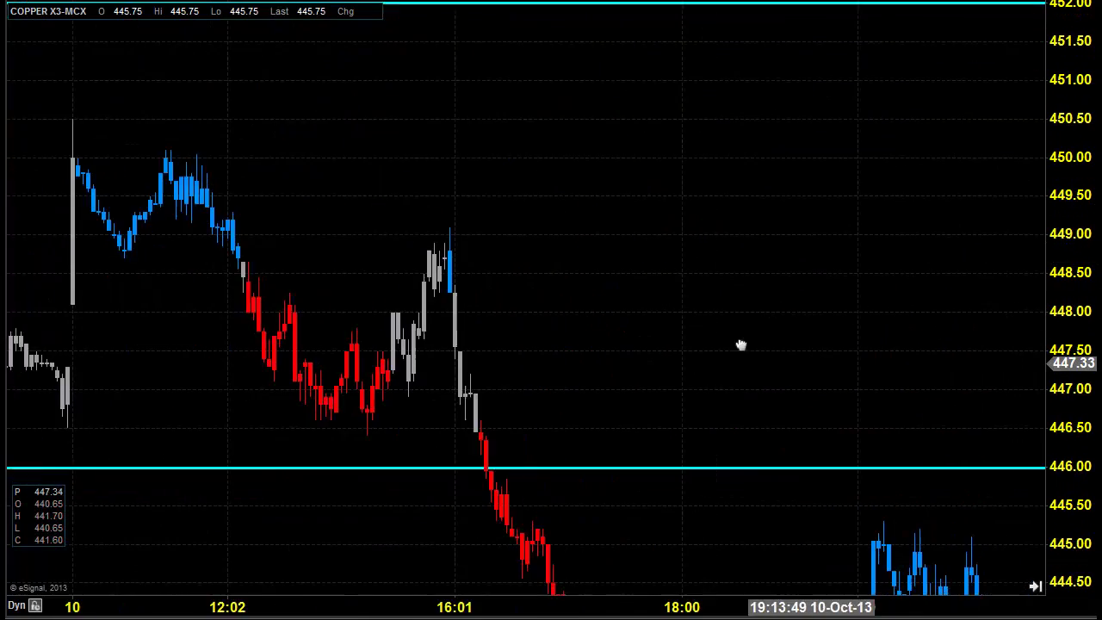
scroll(740, 346, down, 6)
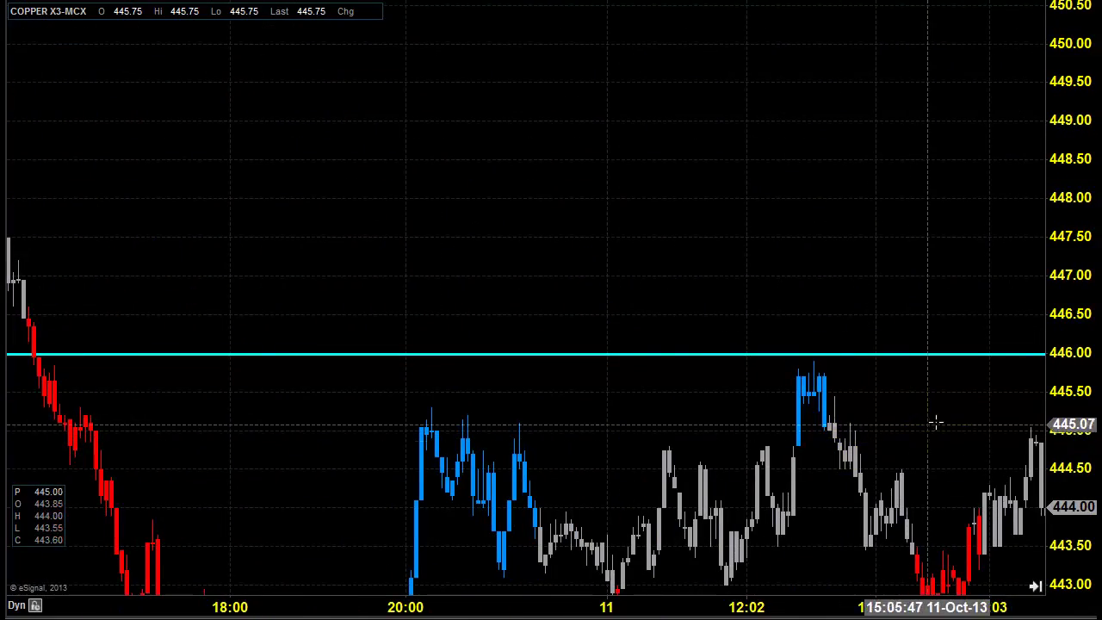
scroll(936, 422, down, 6)
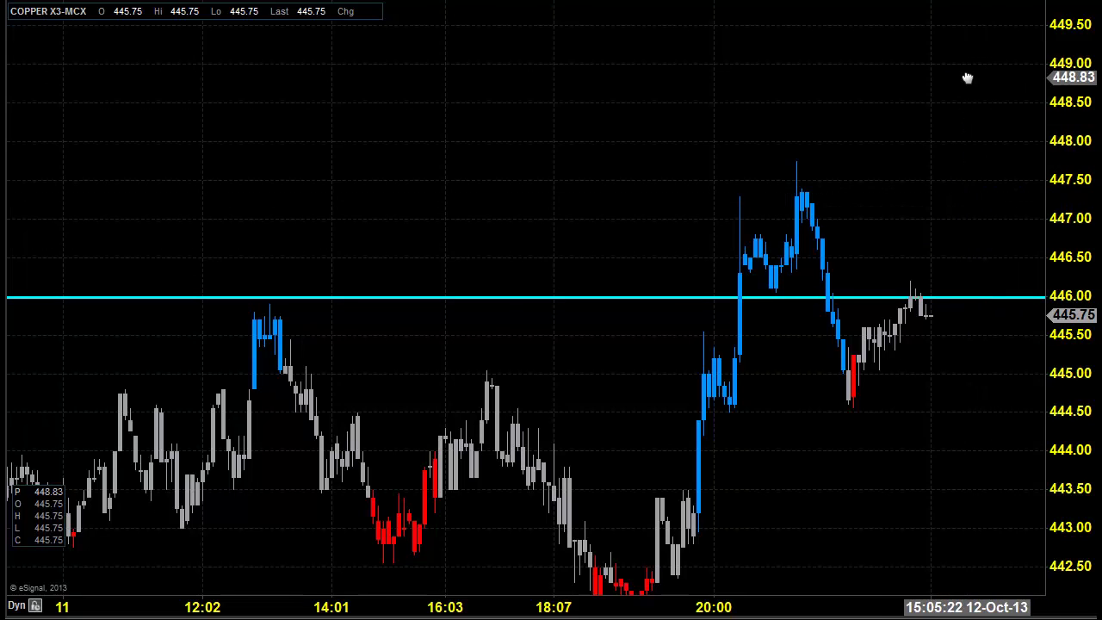
drag(966, 78, 939, 241)
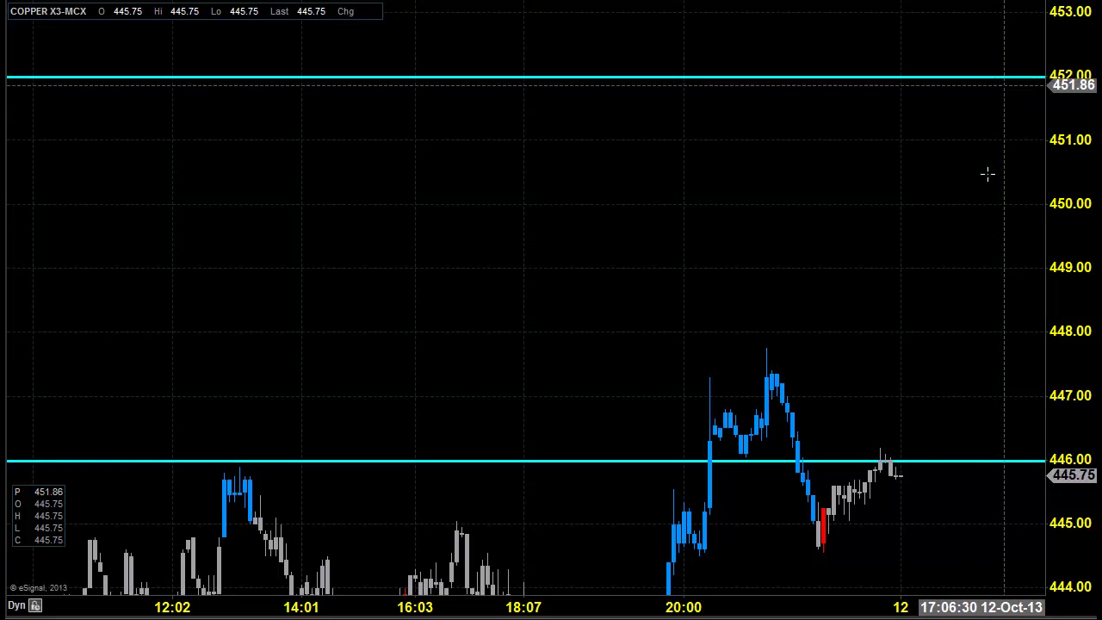
Examine the 11 October copper session between the 446.00 and 442.00 lines and the range below 442.00.
drag(952, 383, 955, 270)
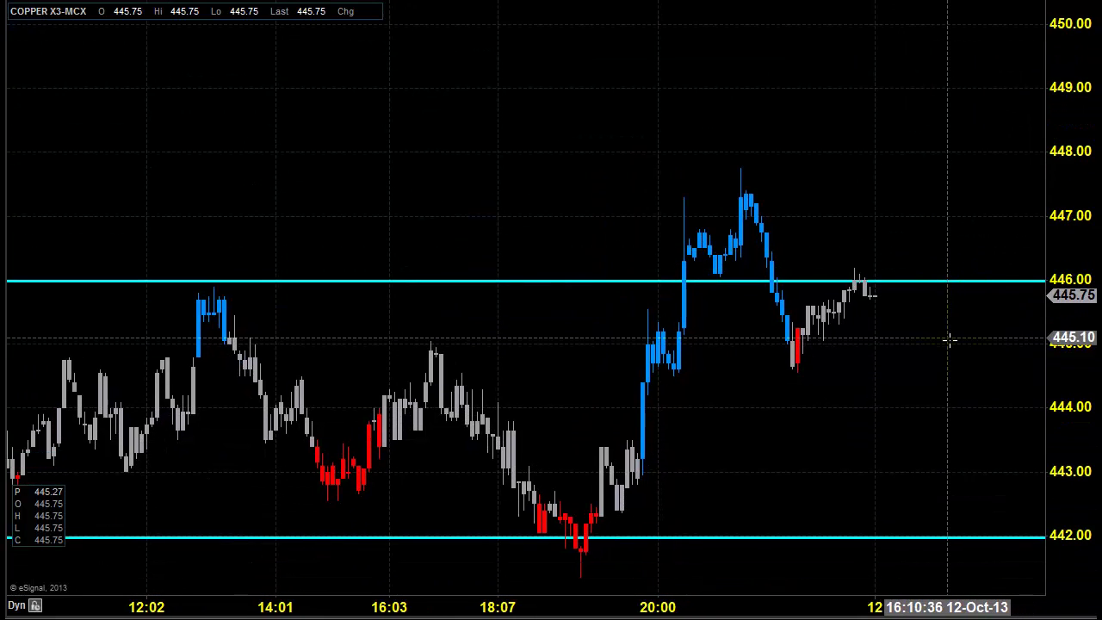
drag(393, 316, 701, 315)
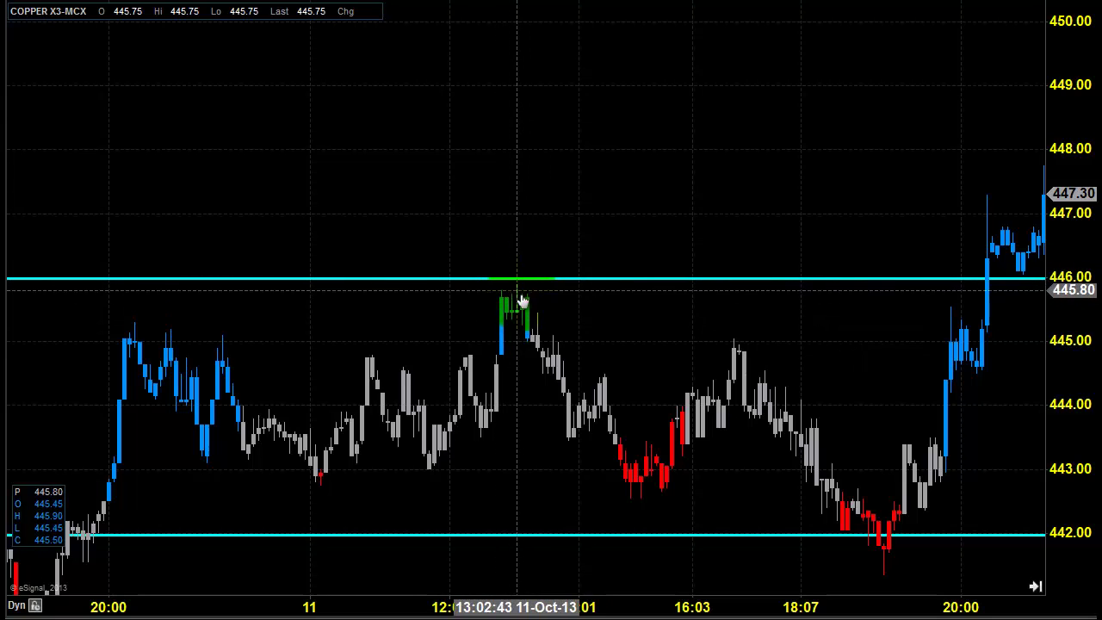
drag(721, 313, 444, 282)
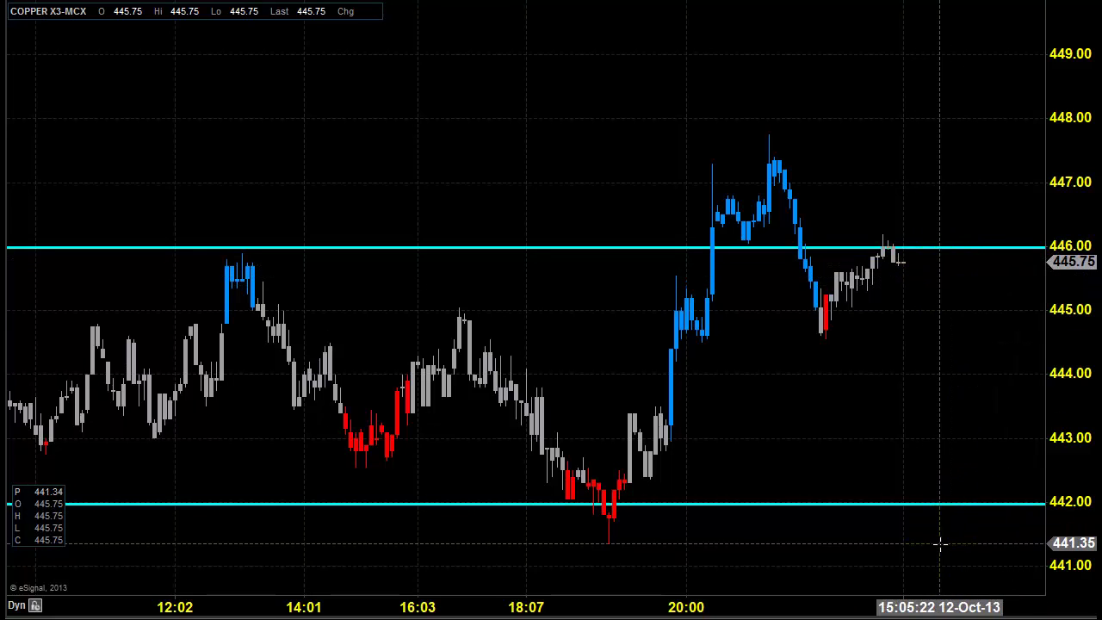
drag(942, 542, 956, 284)
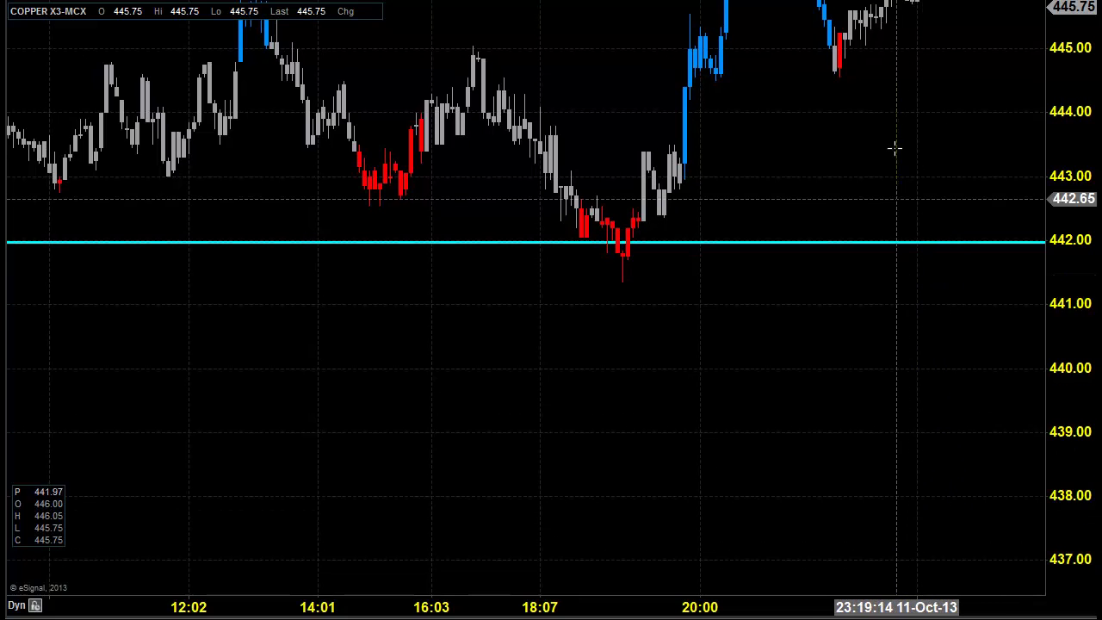
drag(890, 104, 889, 404)
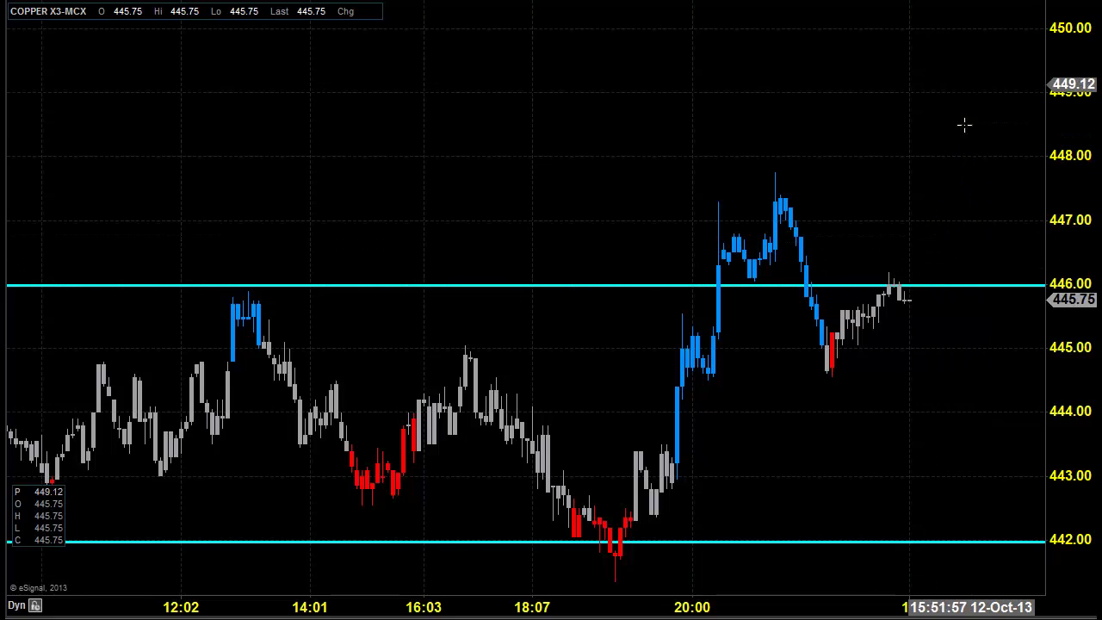
Draw a rectangular zone around the 452.00 line from about 451.6 to 452.3, spanning about 20:00 on 11 October to 19:00 on 12 October.
drag(964, 123, 930, 307)
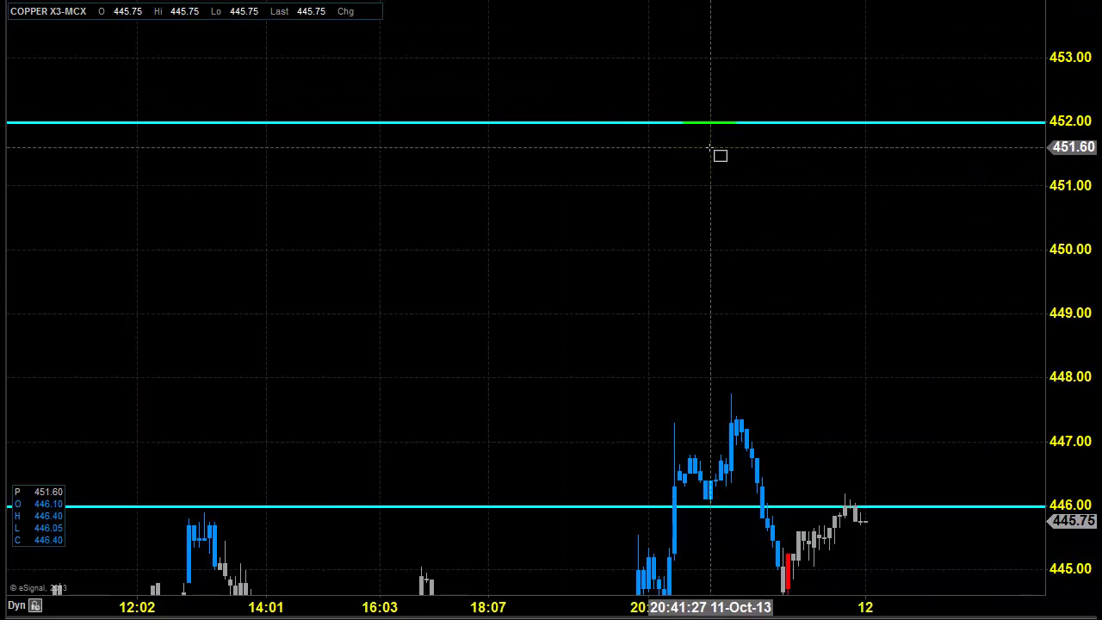
mouse_move(710, 147)
mouse_down()
mouse_move(705, 117)
mouse_move(848, 122)
mouse_move(1057, 103)
mouse_up()
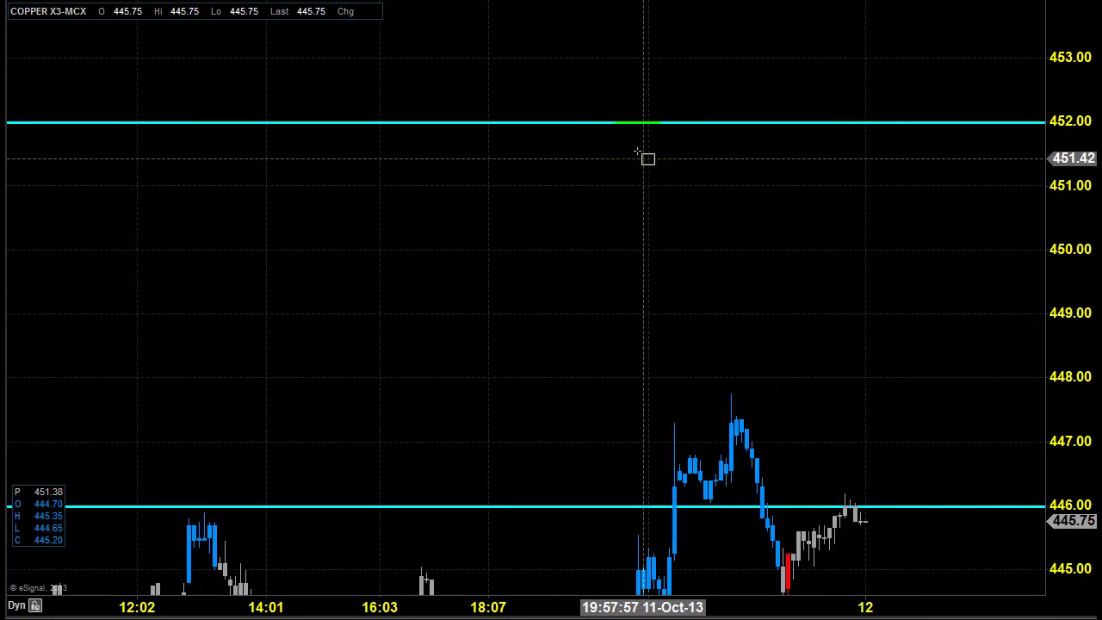
drag(637, 114, 1033, 102)
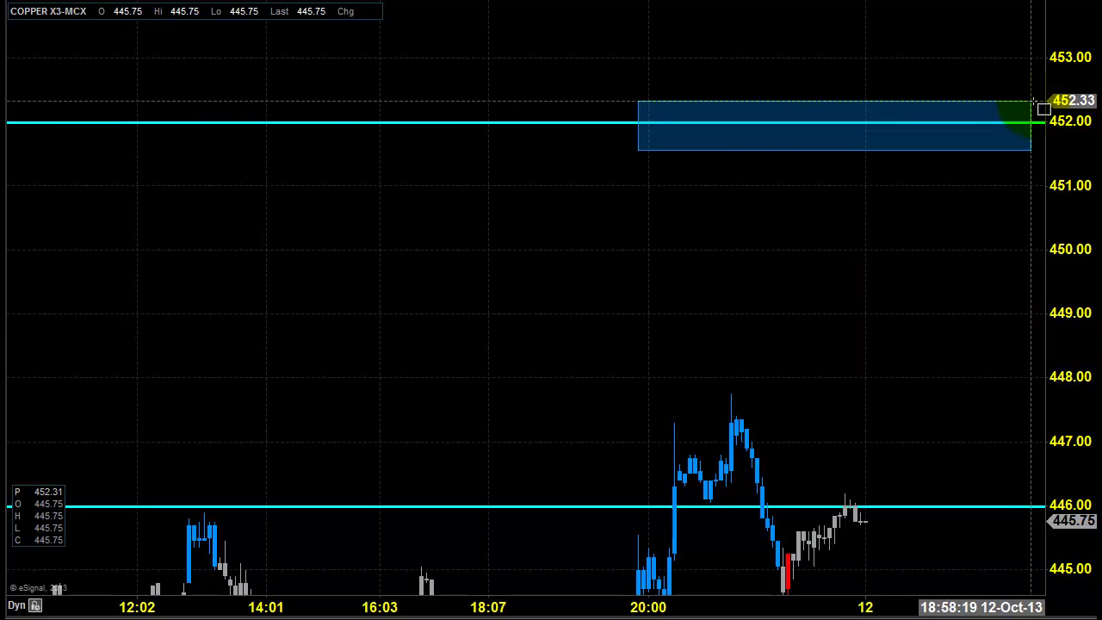
click(688, 168)
click(723, 222)
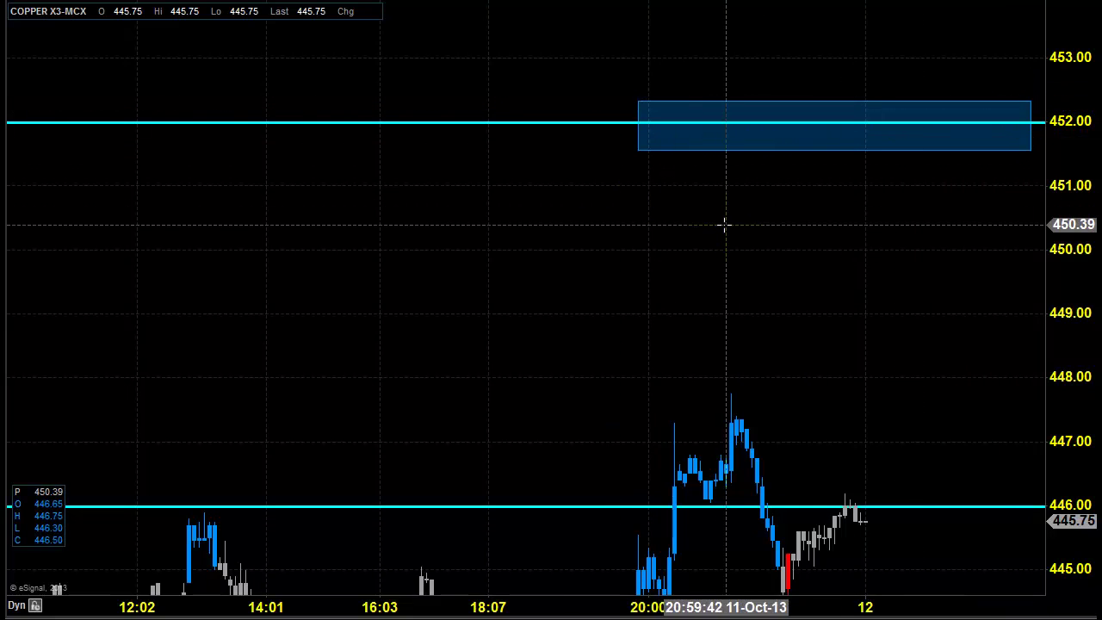
click(910, 162)
click(918, 134)
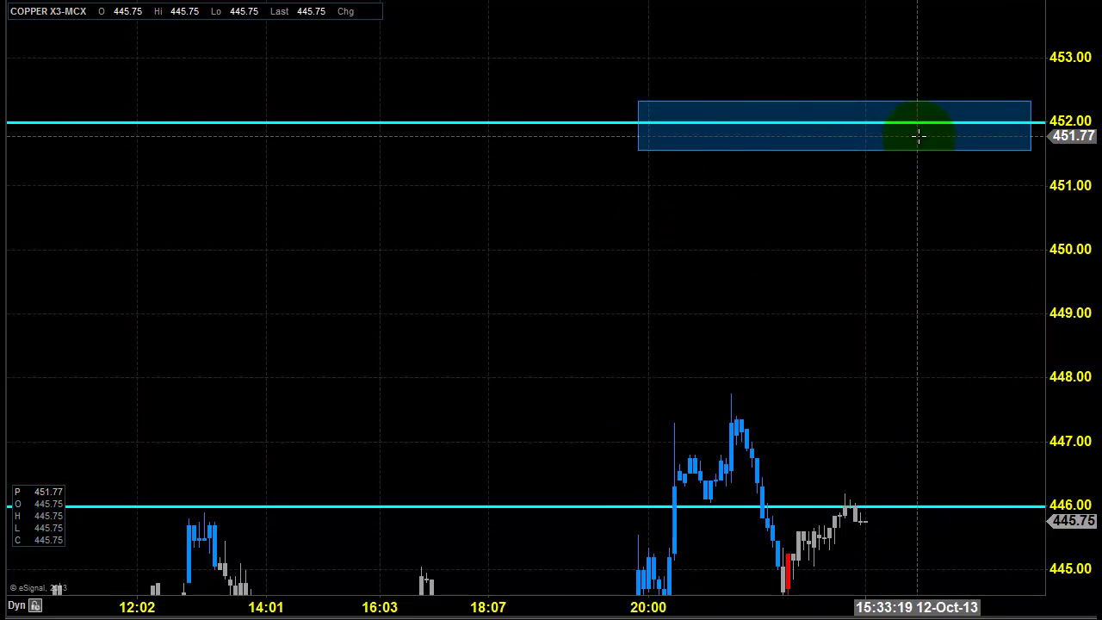
click(964, 131)
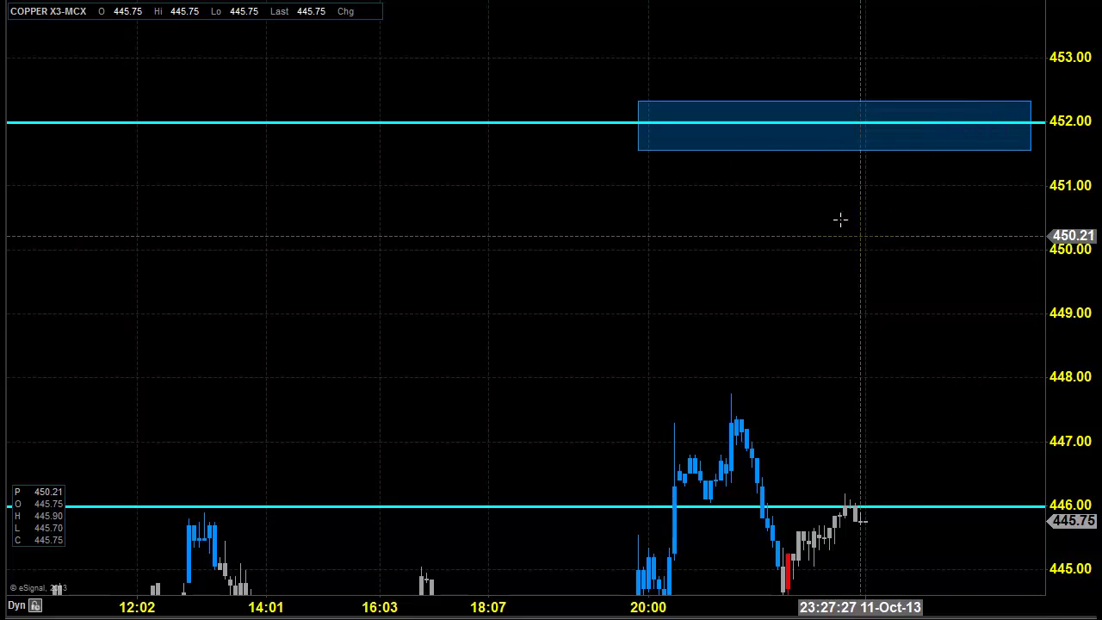
click(674, 123)
click(1006, 136)
click(970, 125)
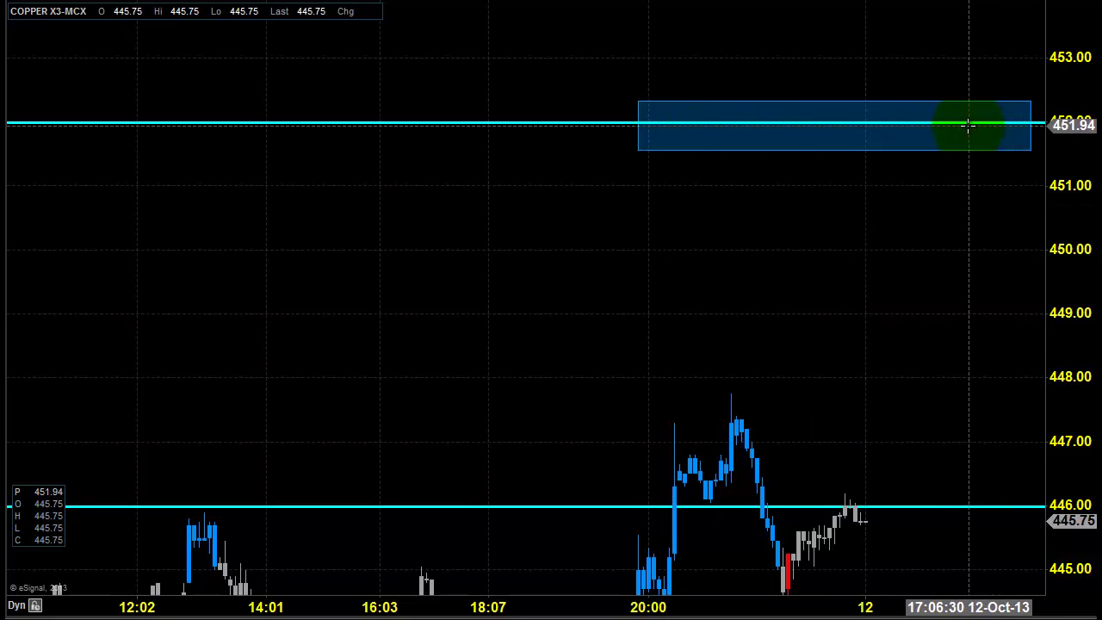
click(960, 130)
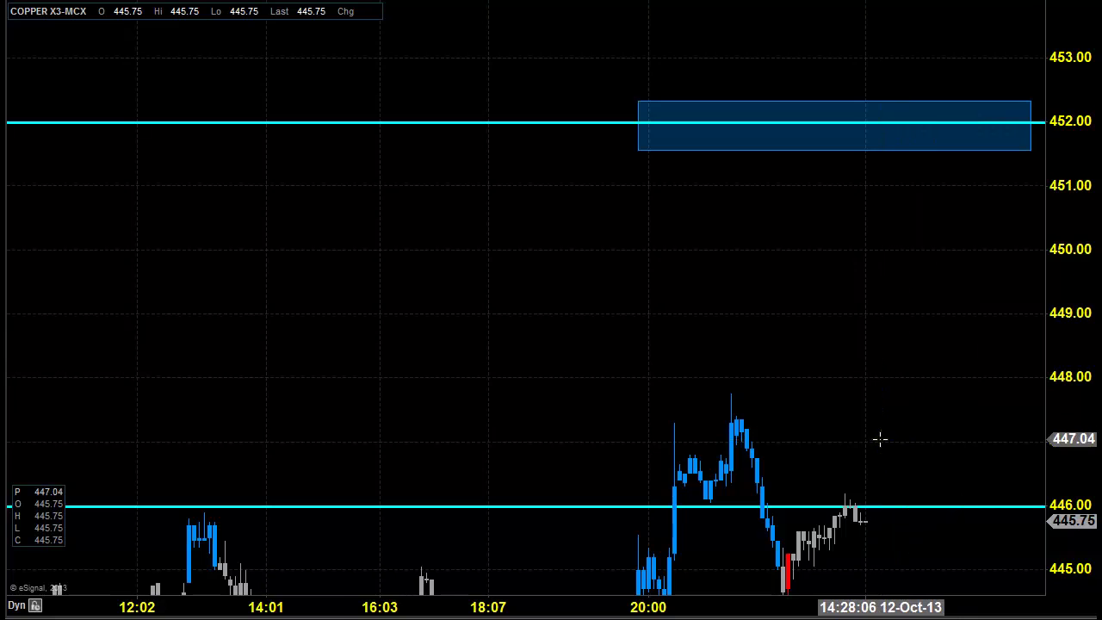
Compare the latest copper price with the 446.00 and 442.00 lines, and review the price swings from the evening of 10 October through 11 October.
drag(880, 439, 861, 253)
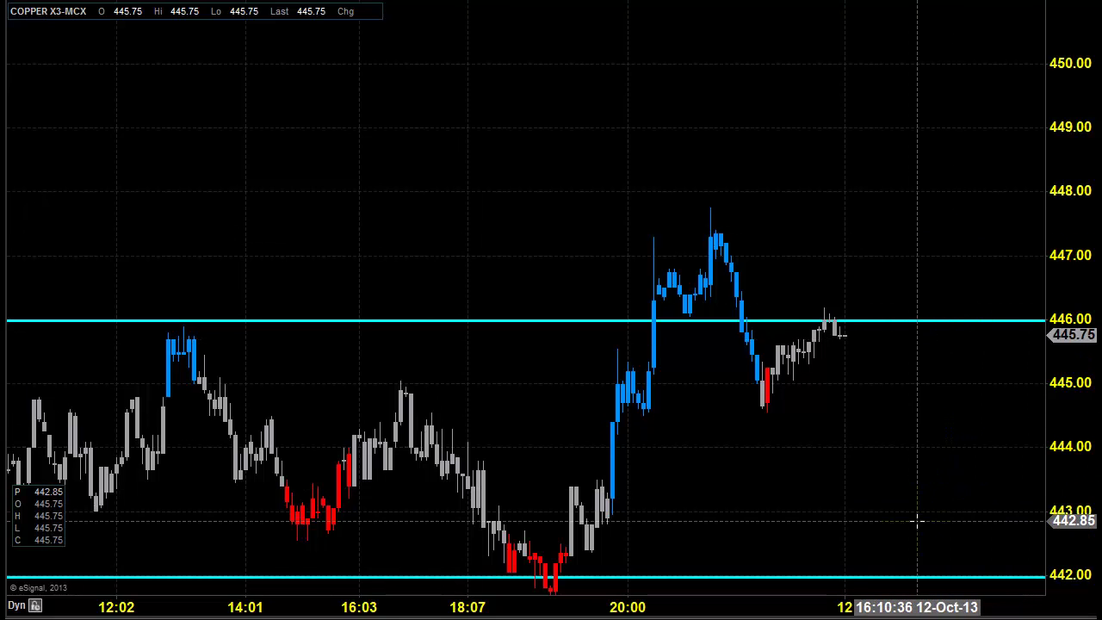
scroll(915, 431, down, 3)
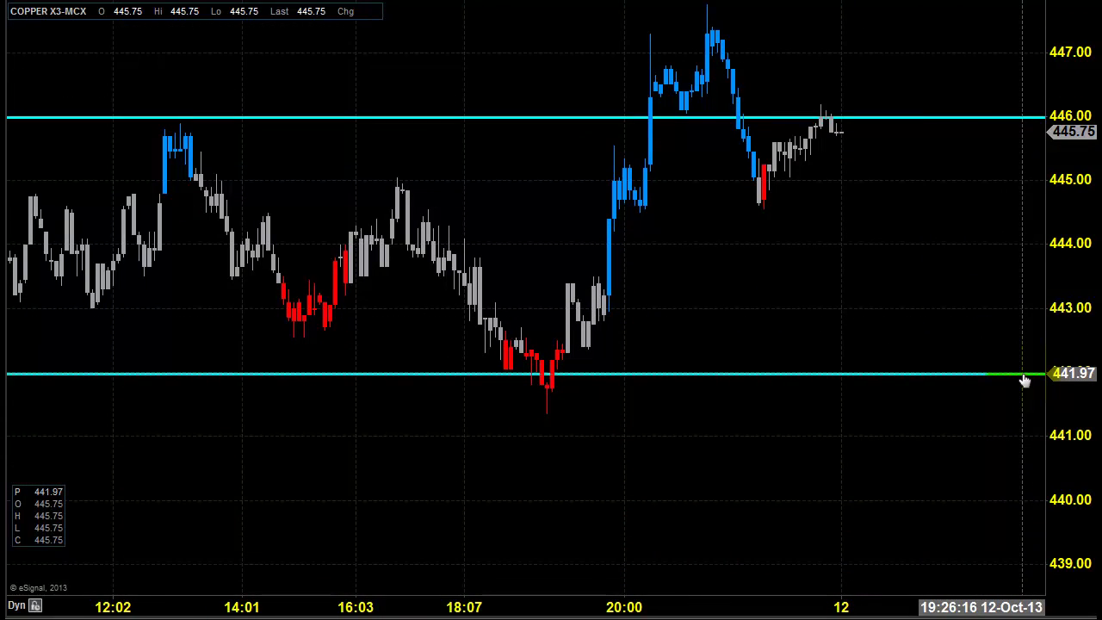
drag(1024, 380, 993, 332)
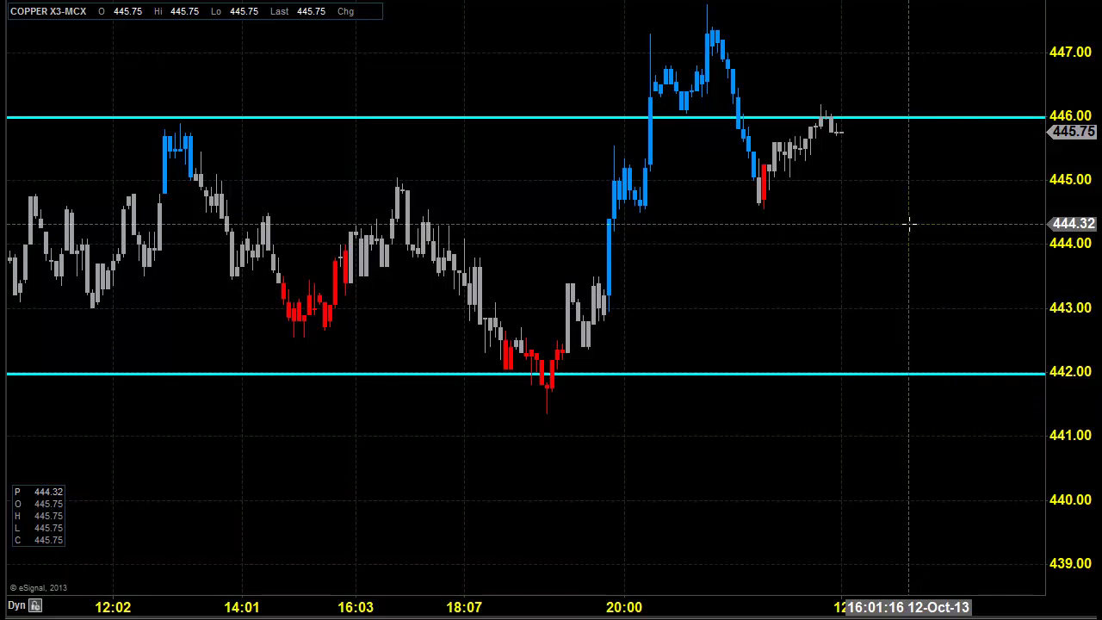
drag(351, 180, 679, 172)
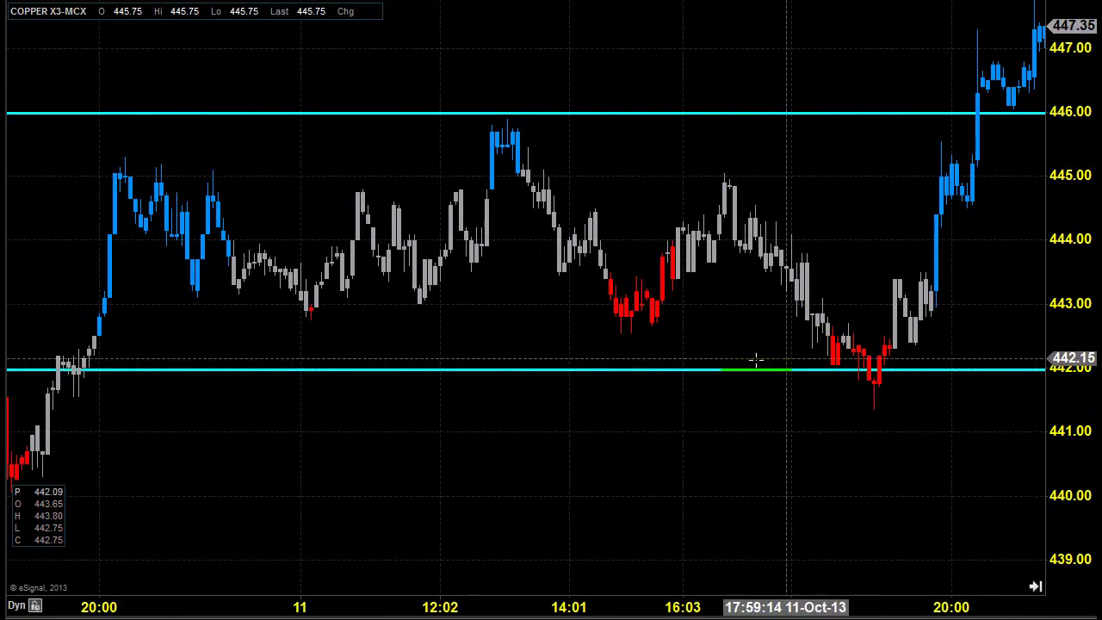
drag(871, 228, 586, 197)
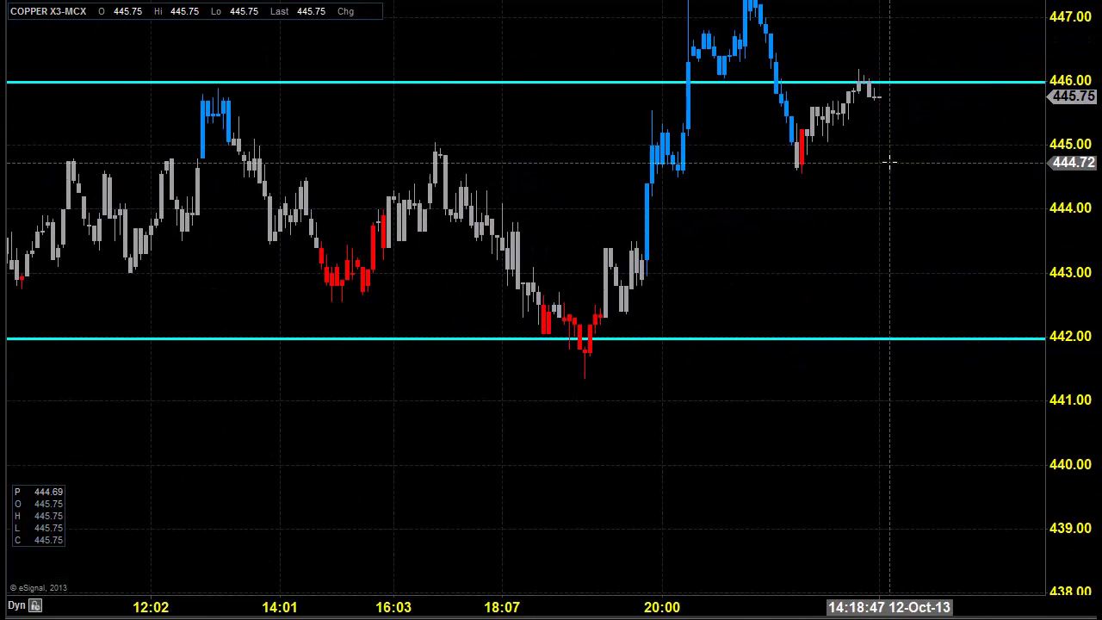